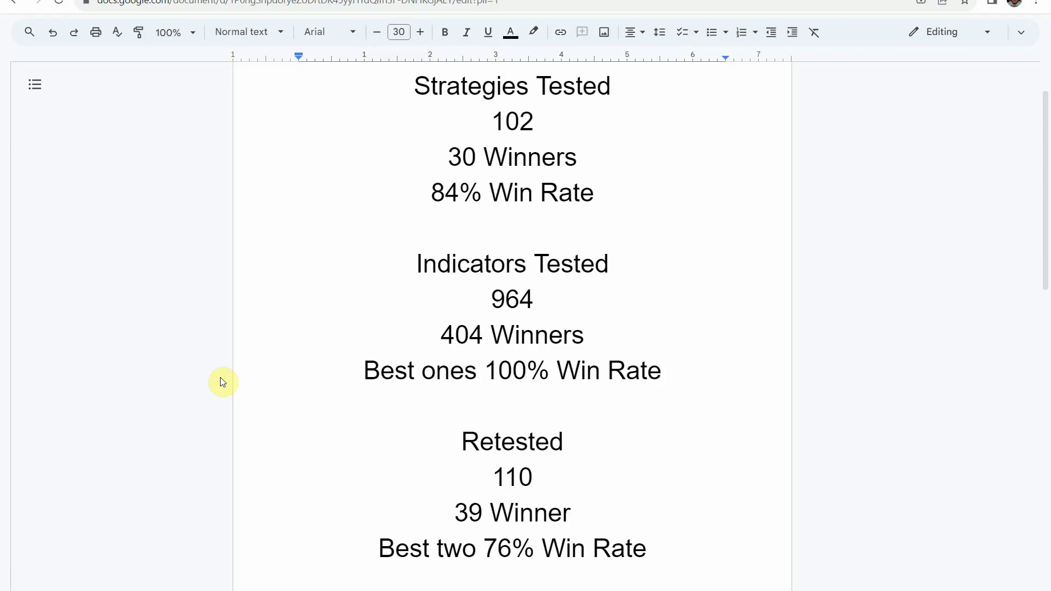
# Switch to the TradingView EURUSD daily chart and look over the Smart Money Breakouts signals from 2015 to 2017
pyautogui.click(104, 1)
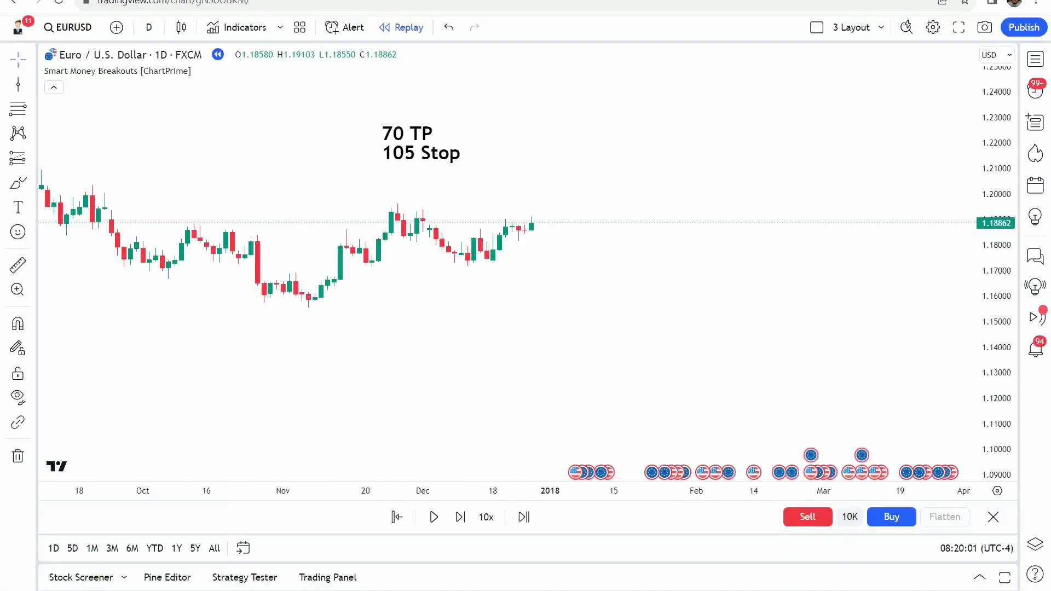
pyautogui.moveTo(398, 335); pyautogui.dragTo(422, 353)
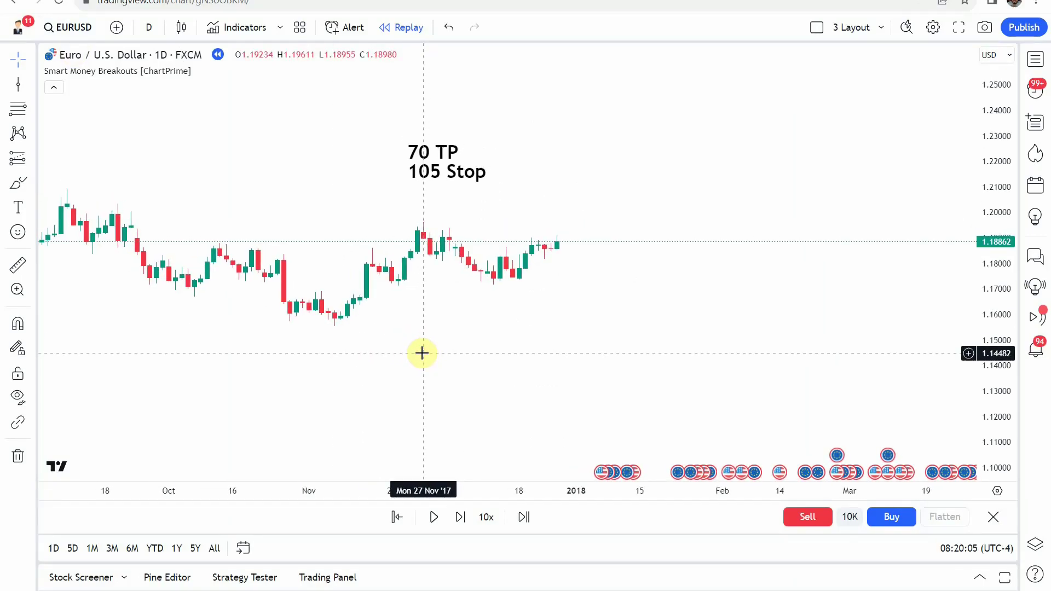
pyautogui.scroll(-10, 422, 353)
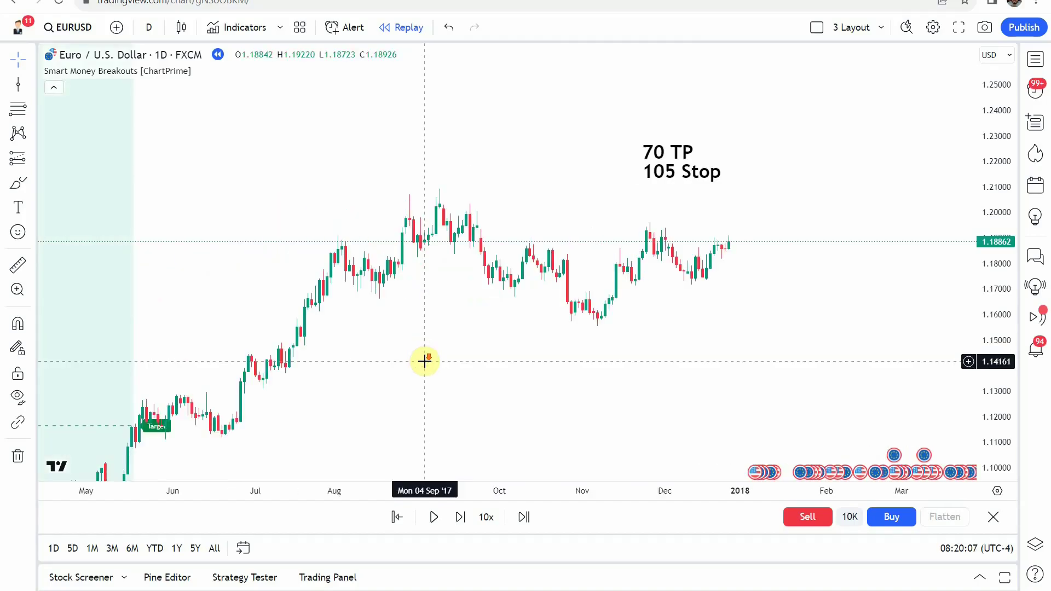
pyautogui.moveTo(356, 359); pyautogui.dragTo(577, 157)
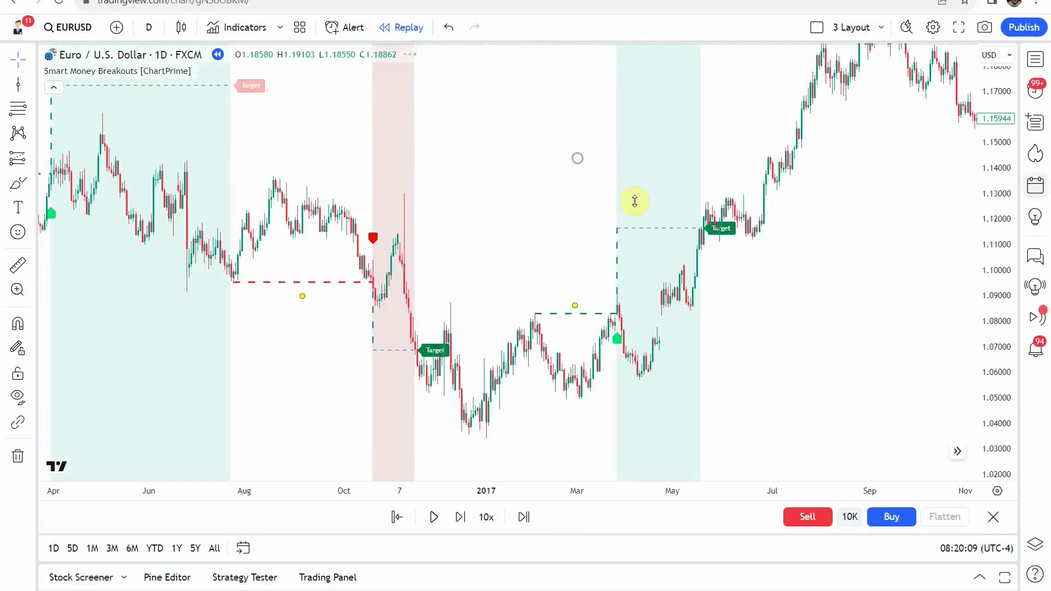
pyautogui.moveTo(1004, 156); pyautogui.dragTo(998, 317)
pyautogui.scroll(-4, 809, 357)
pyautogui.hscroll(-10, 425, 363)
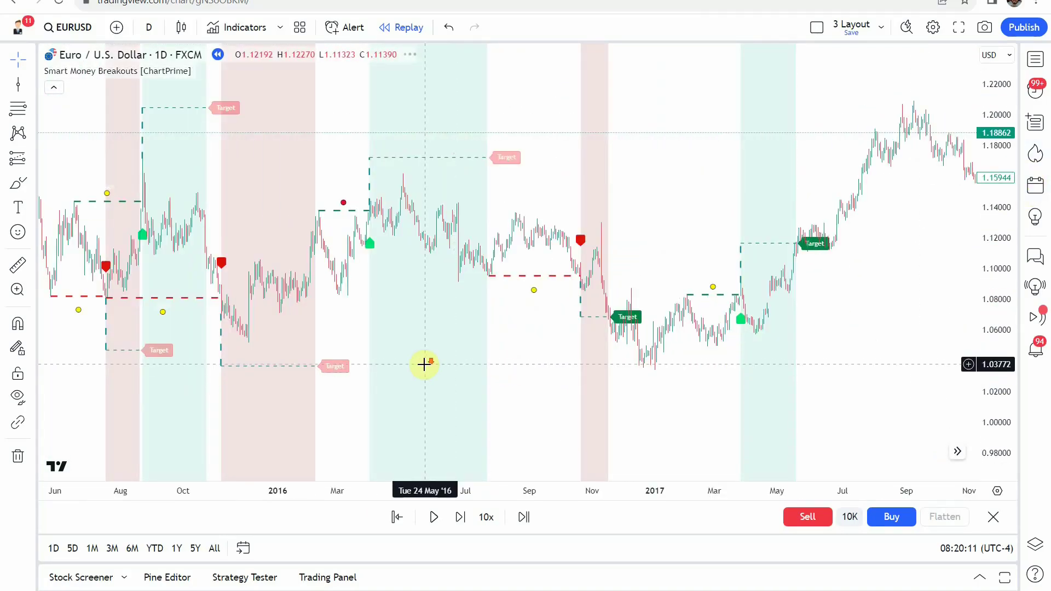
pyautogui.scroll(1, 581, 340)
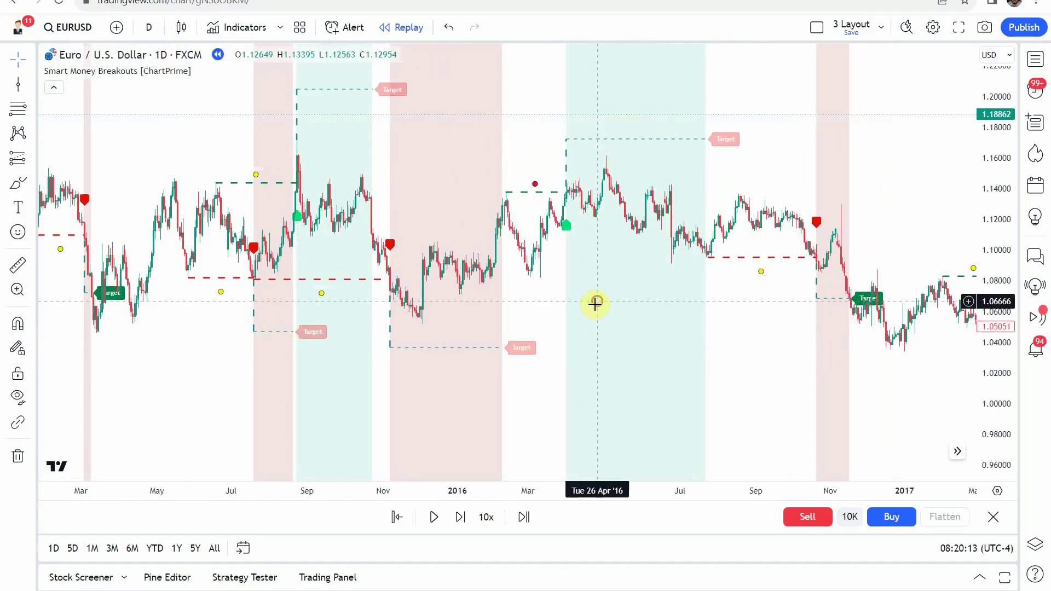
pyautogui.moveTo(596, 303); pyautogui.dragTo(276, 322)
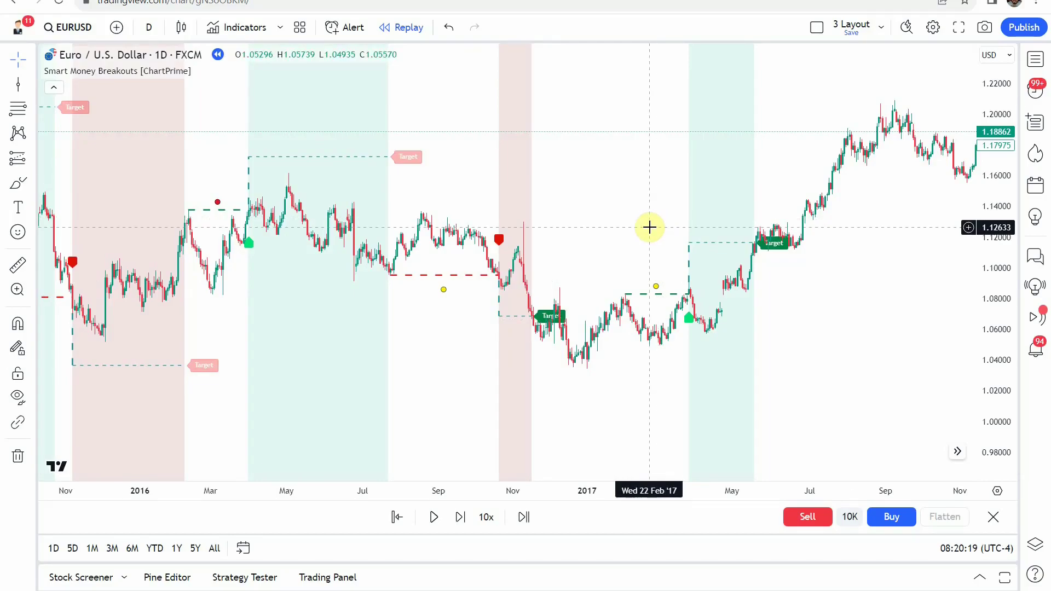
# Compare the targets of the bullish and bearish breakout zones across 2015, 2016 and 2017
pyautogui.scroll(8, 644, 227)
pyautogui.moveTo(584, 298); pyautogui.dragTo(889, 241)
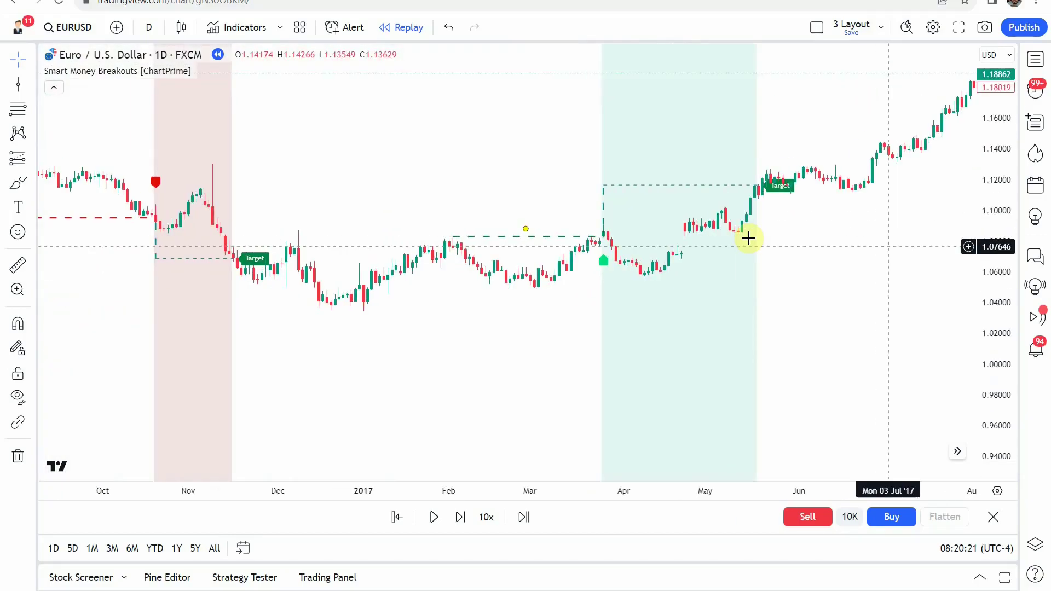
pyautogui.scroll(-5, 624, 300)
pyautogui.scroll(-3, 603, 298)
pyautogui.moveTo(399, 308); pyautogui.dragTo(553, 365)
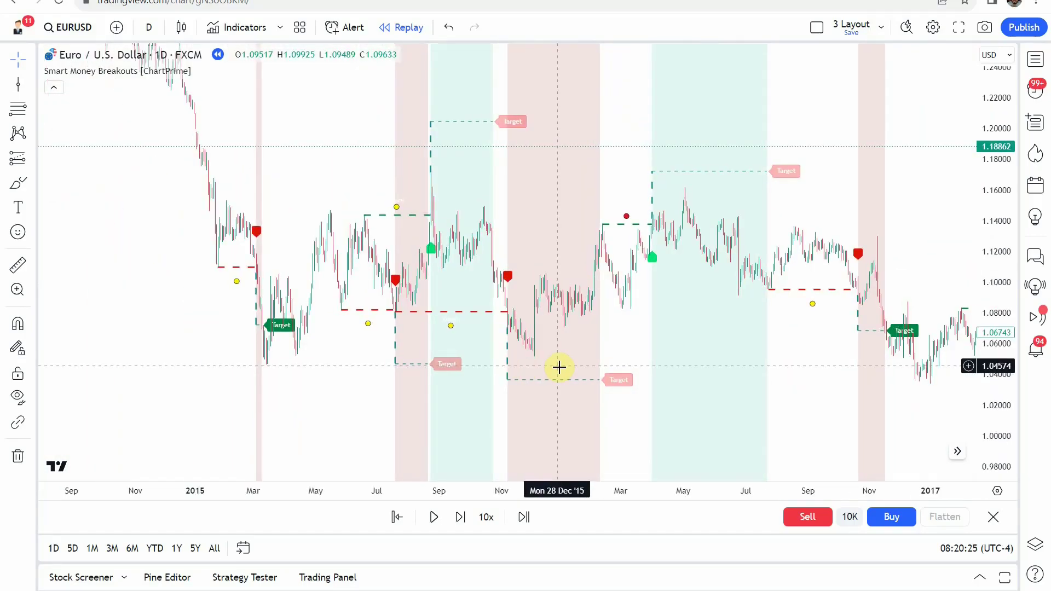
pyautogui.scroll(3, 554, 340)
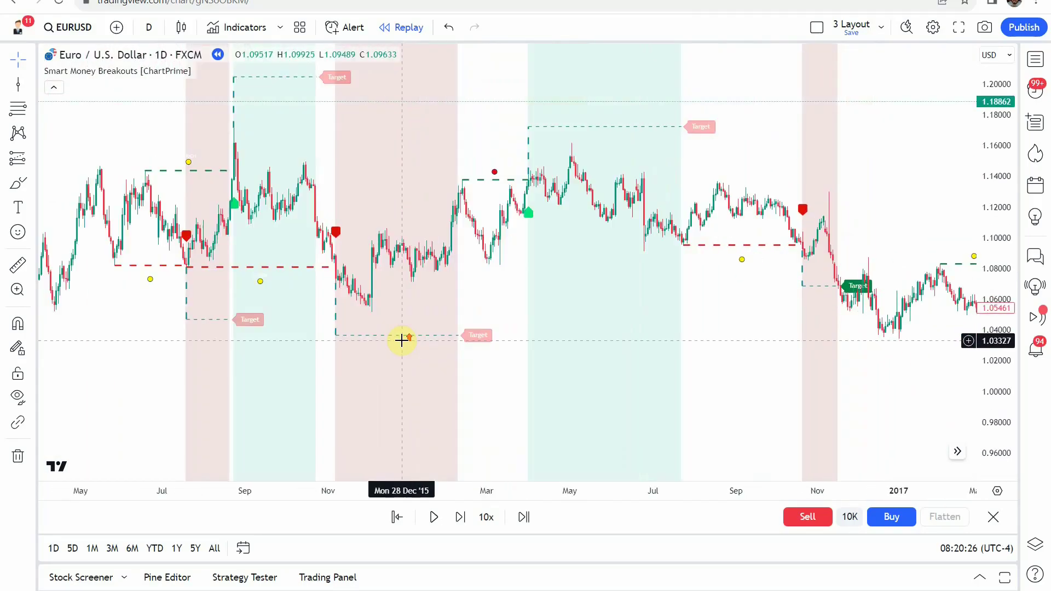
pyautogui.scroll(2, 402, 341)
pyautogui.moveTo(402, 284); pyautogui.dragTo(68, 274)
pyautogui.scroll(3, 802, 317)
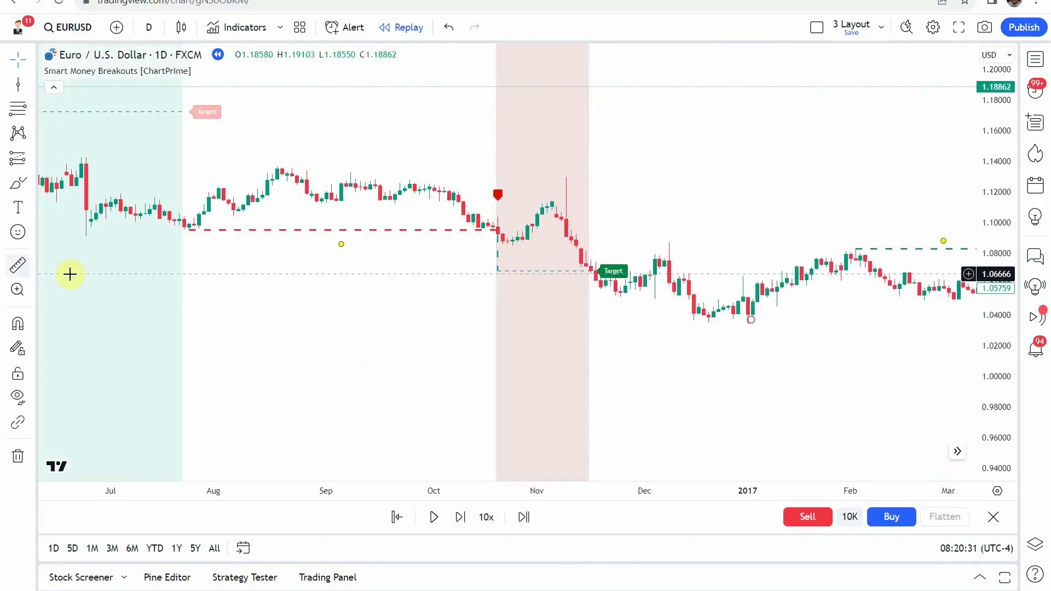
pyautogui.scroll(-3, 641, 291)
pyautogui.moveTo(815, 334); pyautogui.dragTo(231, 303)
pyautogui.moveTo(708, 228); pyautogui.dragTo(873, 232)
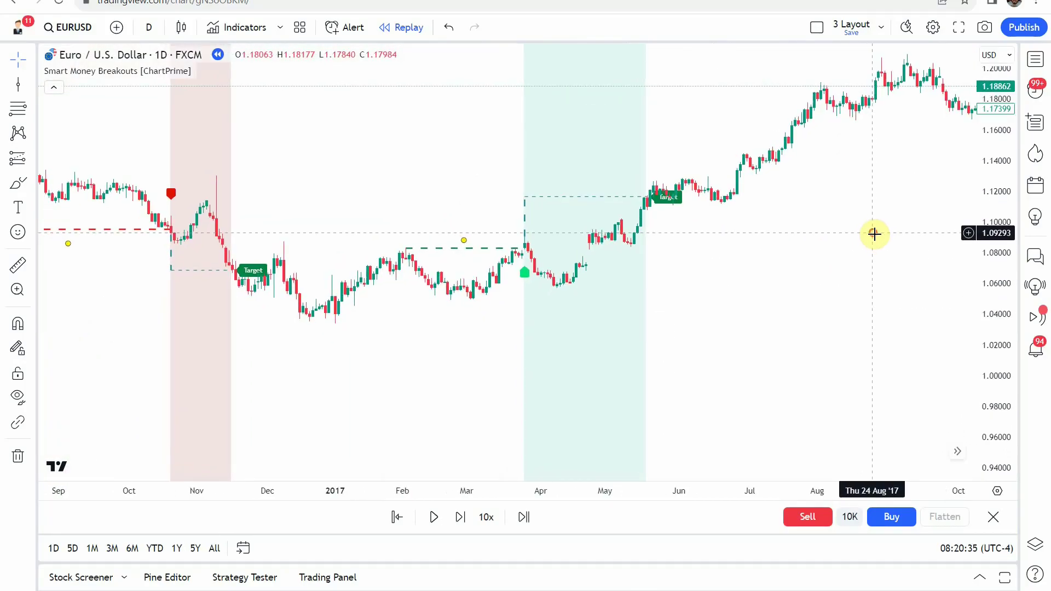
# Examine the March 2017 bullish breakout up close, including its dashed breakout level, green entry marker and target
pyautogui.scroll(3, 810, 268)
pyautogui.moveTo(694, 294); pyautogui.dragTo(813, 252)
pyautogui.moveTo(1002, 371); pyautogui.dragTo(1009, 301)
pyautogui.moveTo(851, 262); pyautogui.dragTo(923, 356)
pyautogui.scroll(3, 644, 355)
pyautogui.moveTo(611, 333); pyautogui.dragTo(746, 296)
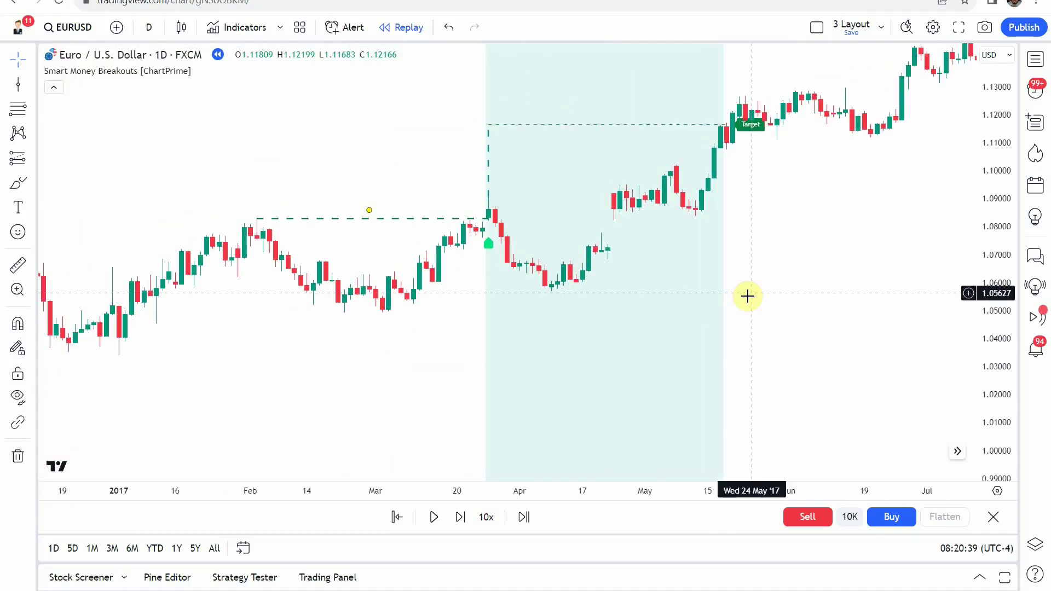
pyautogui.moveTo(451, 310); pyautogui.dragTo(355, 331)
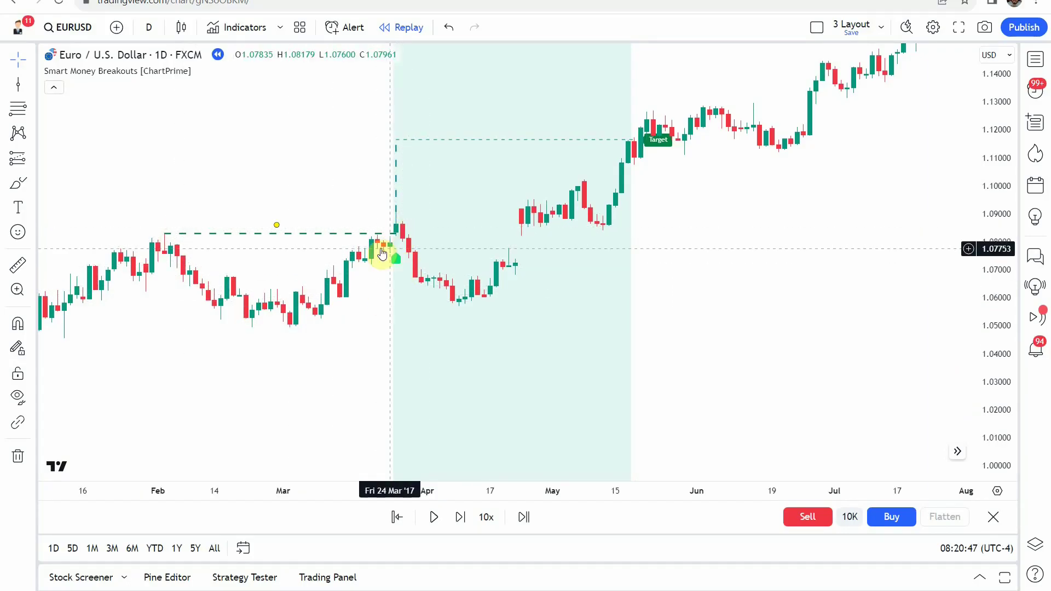
pyautogui.moveTo(353, 296)
pyautogui.mouseDown()
pyautogui.moveTo(380, 315)
pyautogui.moveTo(392, 288)
pyautogui.mouseUp()
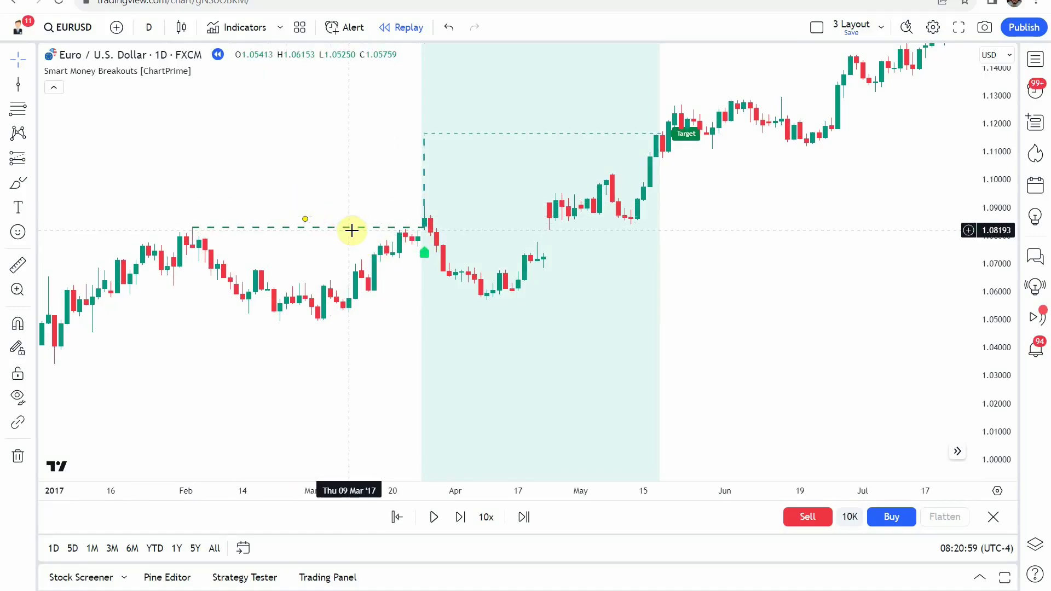
pyautogui.moveTo(407, 336); pyautogui.dragTo(349, 345)
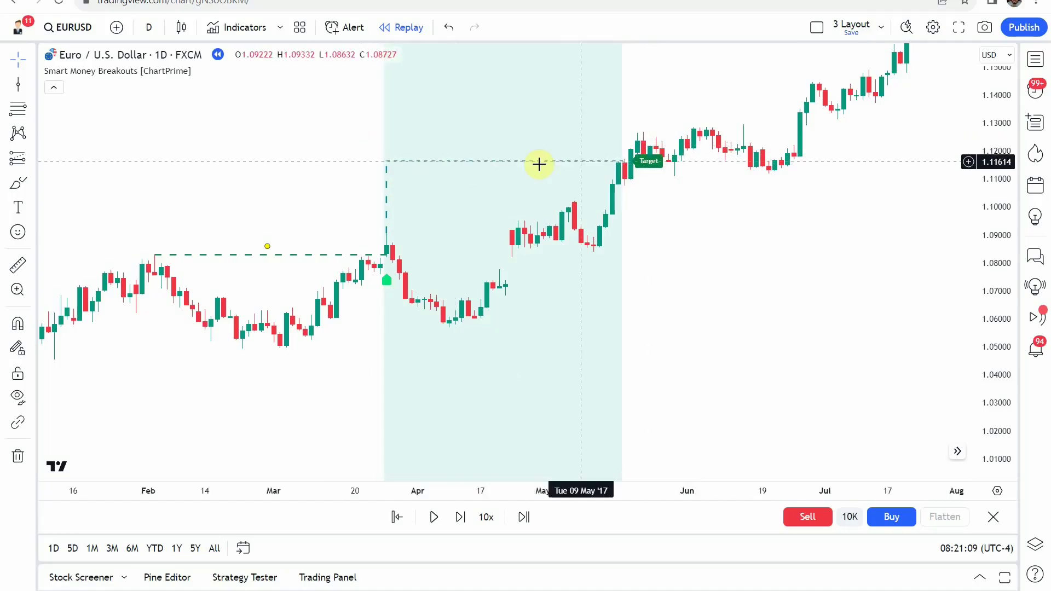
pyautogui.moveTo(361, 345); pyautogui.dragTo(436, 328)
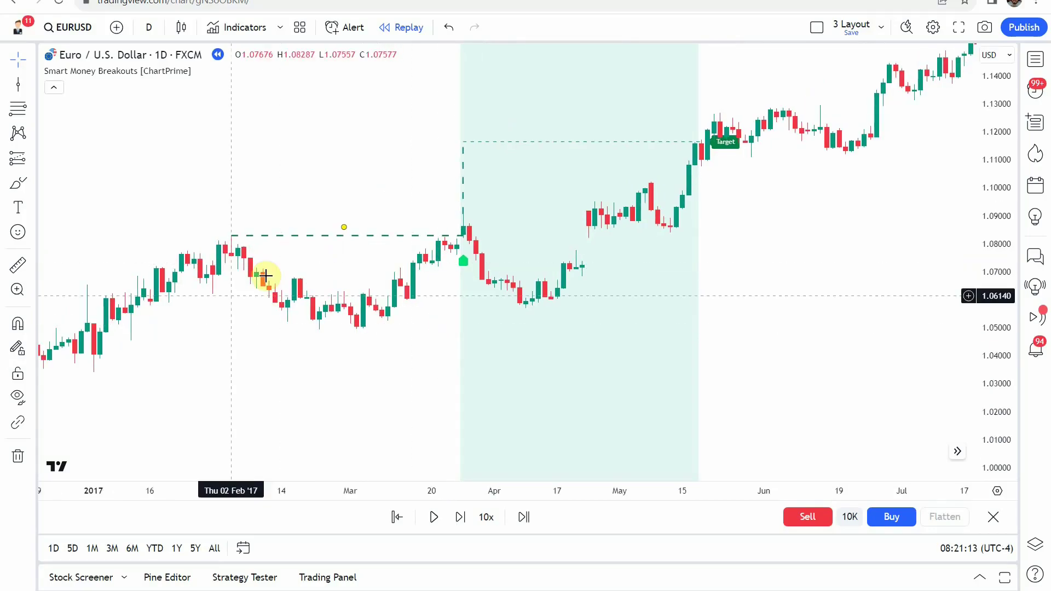
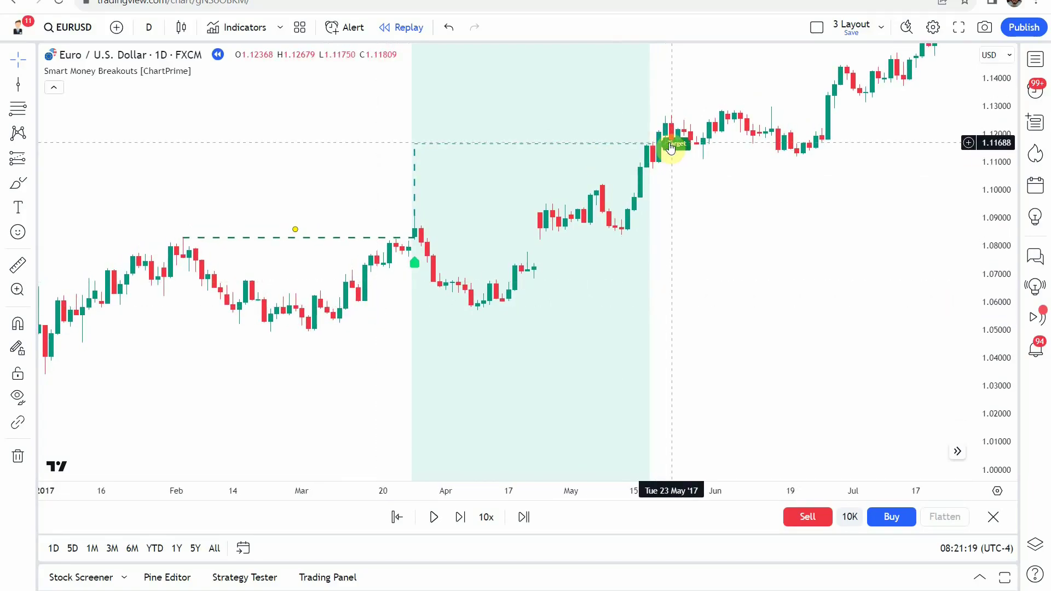
pyautogui.moveTo(745, 263)
pyautogui.mouseDown()
pyautogui.moveTo(708, 263)
pyautogui.moveTo(764, 226)
pyautogui.moveTo(762, 251)
pyautogui.moveTo(763, 232)
pyautogui.mouseUp()
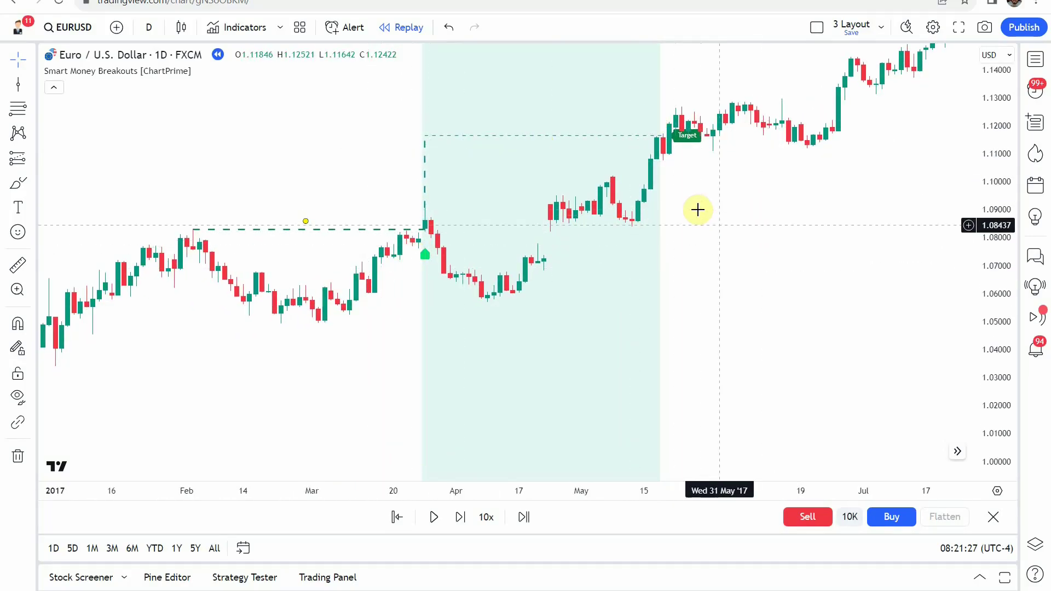
pyautogui.moveTo(797, 259)
pyautogui.mouseDown()
pyautogui.moveTo(800, 244)
pyautogui.moveTo(786, 255)
pyautogui.mouseUp()
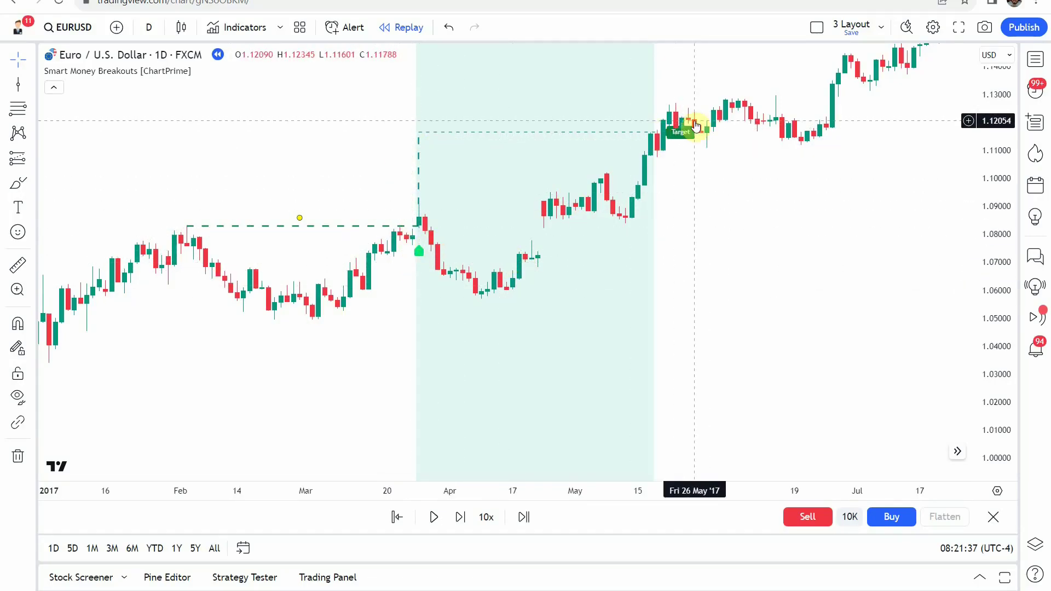
pyautogui.moveTo(742, 251); pyautogui.dragTo(711, 265)
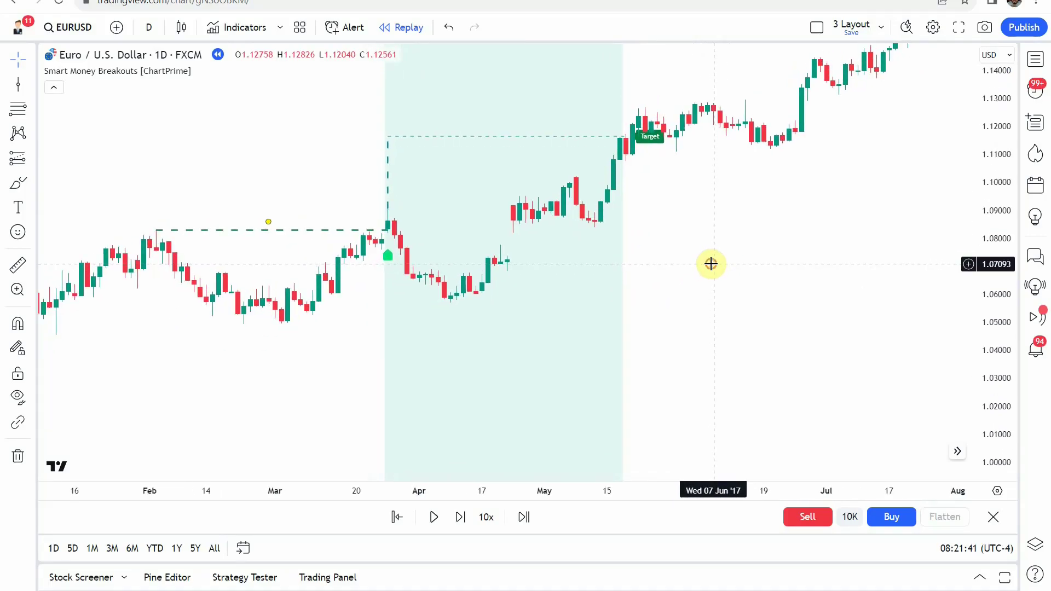
pyautogui.moveTo(867, 275); pyautogui.dragTo(592, 319)
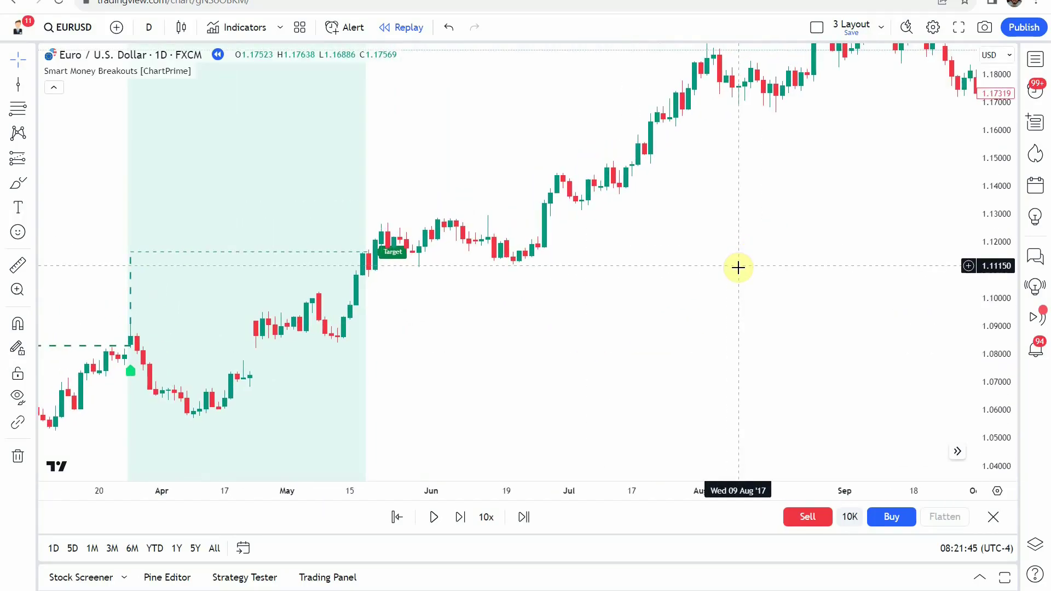
# Examine the October 2016 bearish breakout, including its red dashed level, sell marker and target, and compare it with the following bullish breakout
pyautogui.moveTo(738, 267); pyautogui.dragTo(742, 281)
pyautogui.moveTo(807, 210); pyautogui.dragTo(535, 312)
pyautogui.moveTo(812, 303); pyautogui.dragTo(230, 313)
pyautogui.moveTo(359, 293); pyautogui.dragTo(709, 266)
pyautogui.moveTo(259, 307); pyautogui.dragTo(1040, 219)
pyautogui.scroll(-3, 332, 322)
pyautogui.moveTo(319, 307); pyautogui.dragTo(939, 235)
pyautogui.moveTo(509, 299)
pyautogui.mouseDown()
pyautogui.moveTo(541, 333)
pyautogui.moveTo(521, 319)
pyautogui.moveTo(314, 279)
pyautogui.mouseUp()
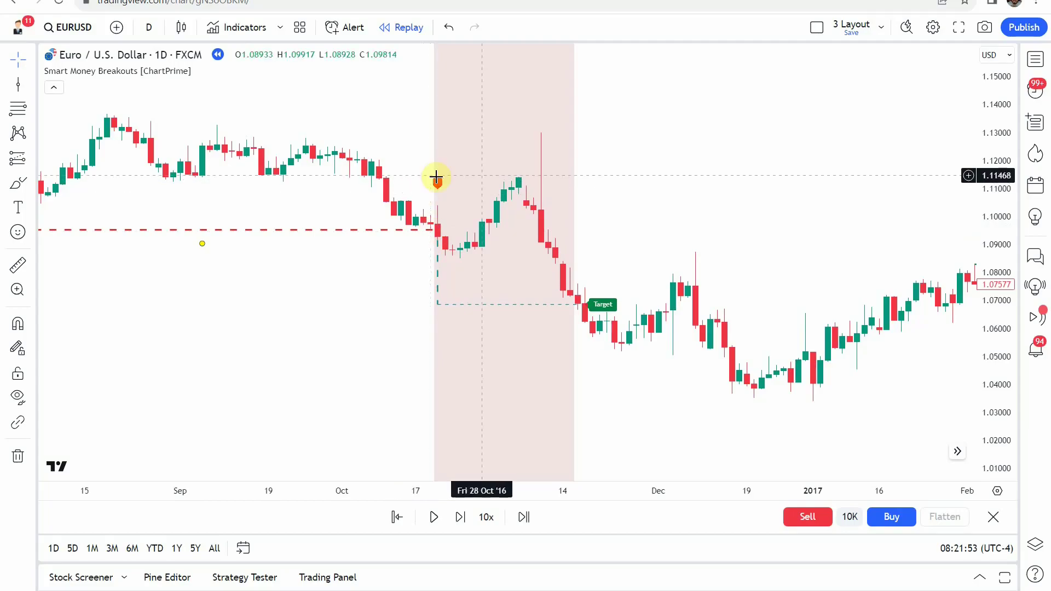
pyautogui.moveTo(406, 309)
pyautogui.mouseDown()
pyautogui.moveTo(369, 284)
pyautogui.moveTo(452, 291)
pyautogui.mouseUp()
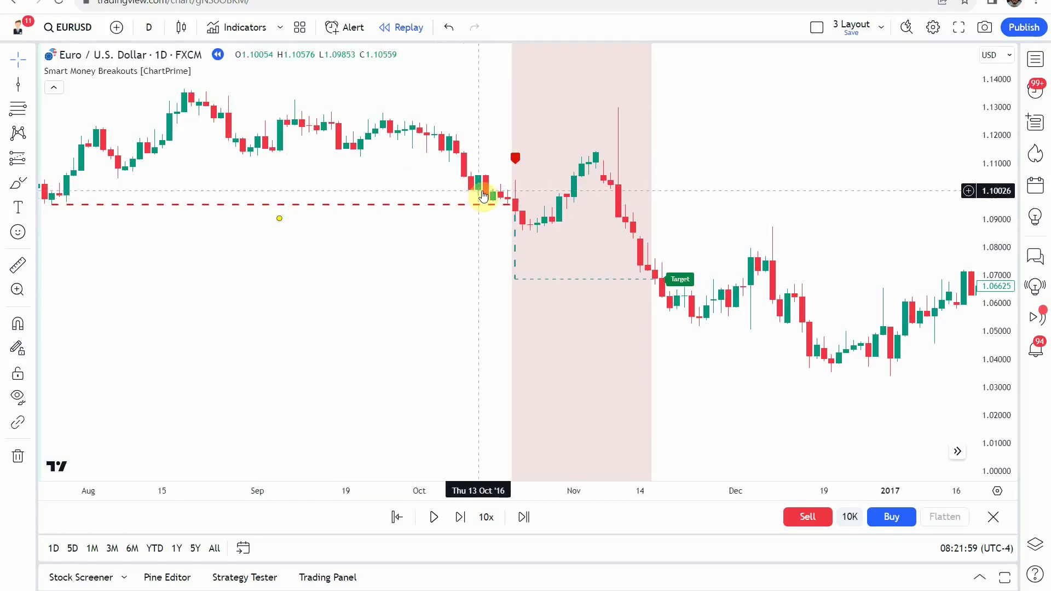
pyautogui.moveTo(387, 233); pyautogui.dragTo(364, 251)
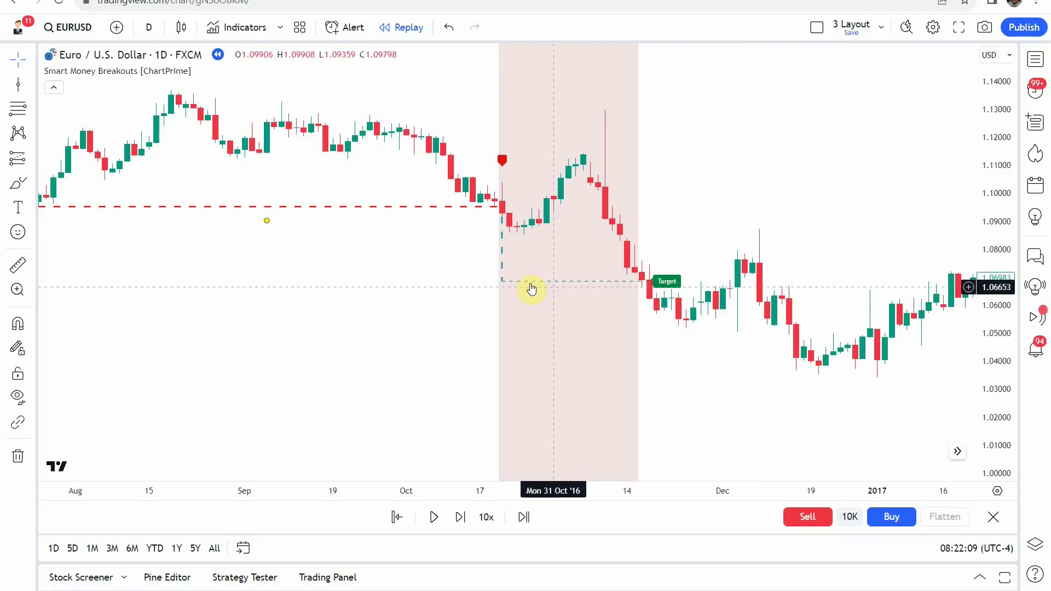
pyautogui.moveTo(763, 274); pyautogui.dragTo(385, 241)
pyautogui.scroll(-2, 535, 212)
pyautogui.moveTo(690, 209); pyautogui.dragTo(540, 207)
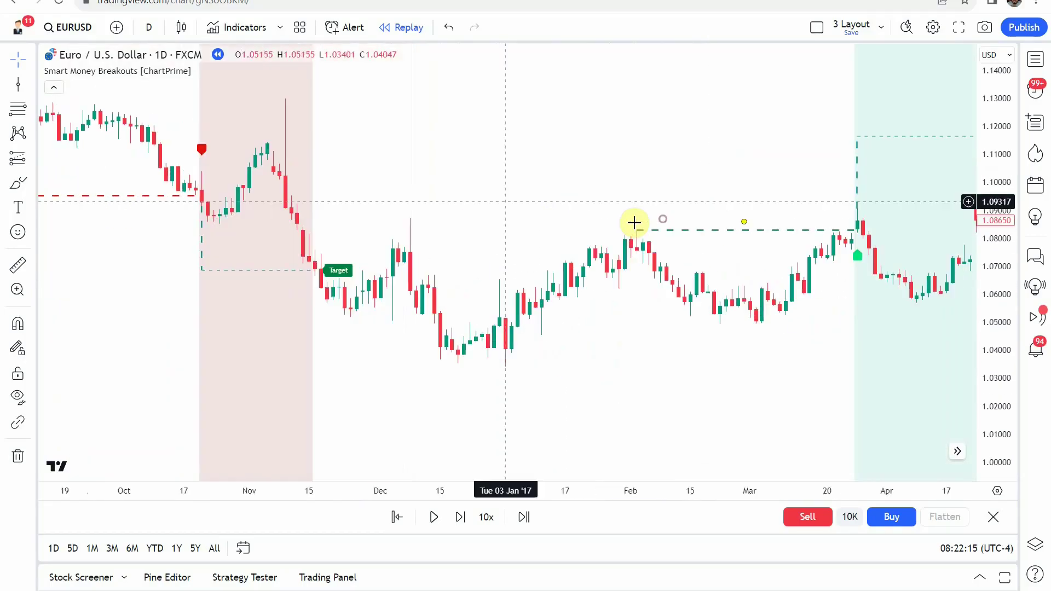
# Play the bar replay from the last candle of December 2017 until a new bullish breakout signal appears, and pause it
pyautogui.moveTo(744, 194); pyautogui.dragTo(238, 208)
pyautogui.moveTo(751, 211); pyautogui.dragTo(406, 300)
pyautogui.moveTo(727, 236); pyautogui.dragTo(319, 302)
pyautogui.moveTo(692, 260); pyautogui.dragTo(648, 363)
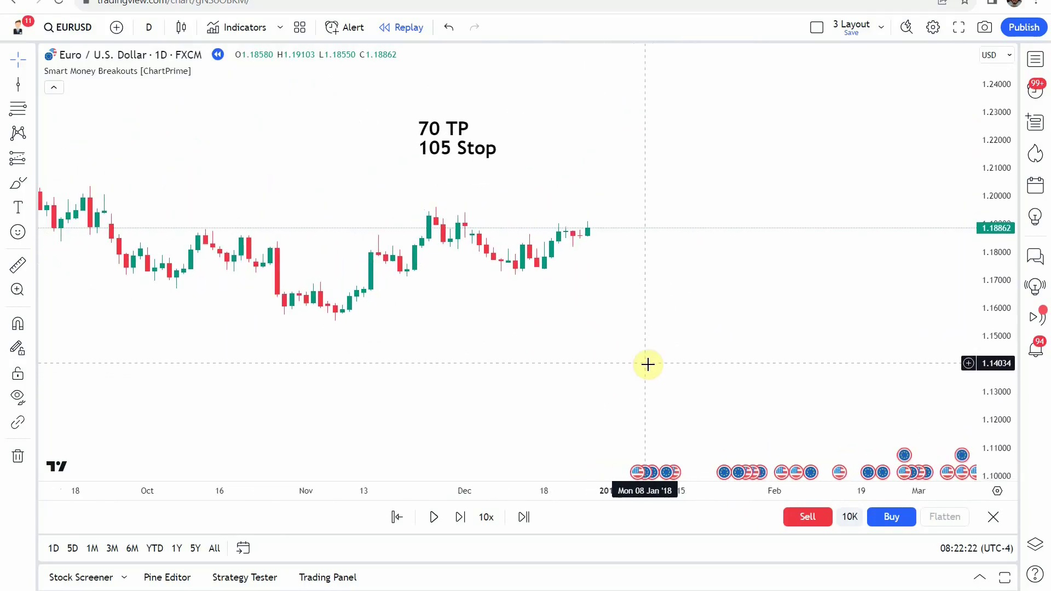
pyautogui.click(430, 519)
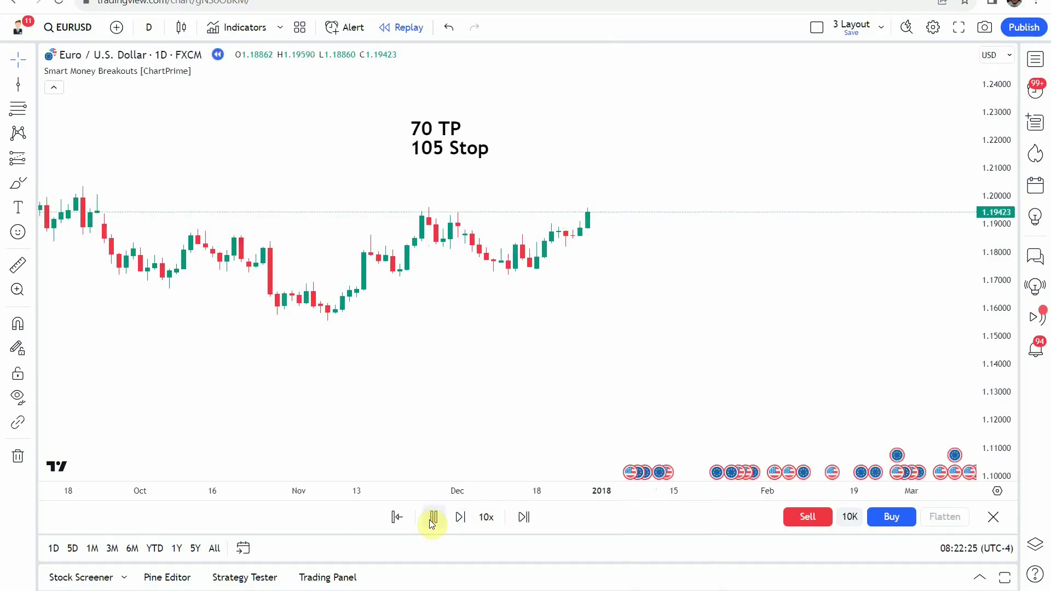
pyautogui.click(433, 519)
pyautogui.moveTo(661, 323); pyautogui.dragTo(594, 376)
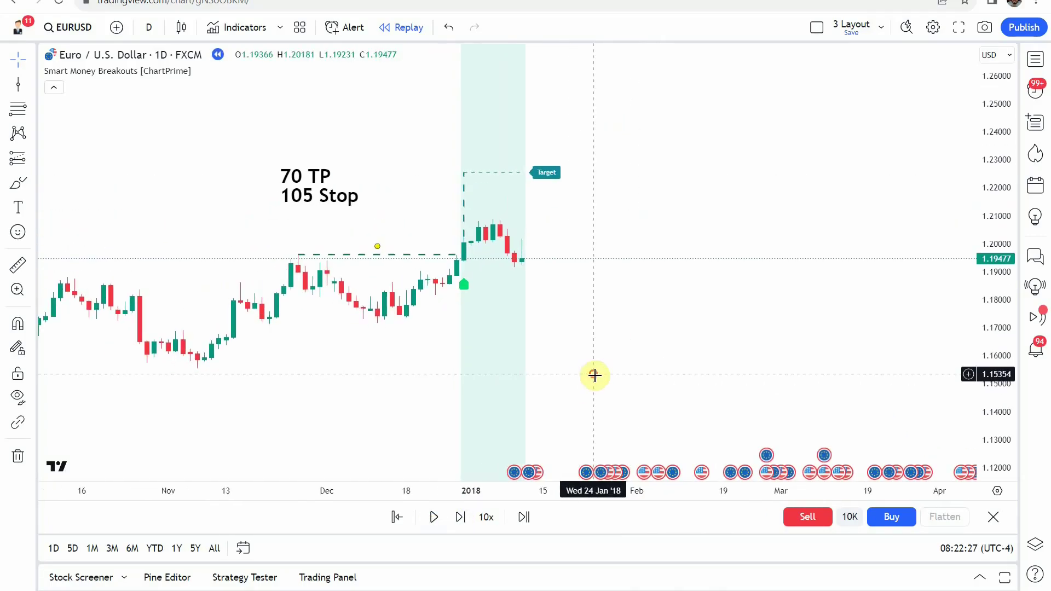
pyautogui.moveTo(432, 364)
pyautogui.mouseDown()
pyautogui.moveTo(411, 386)
pyautogui.moveTo(417, 378)
pyautogui.mouseUp()
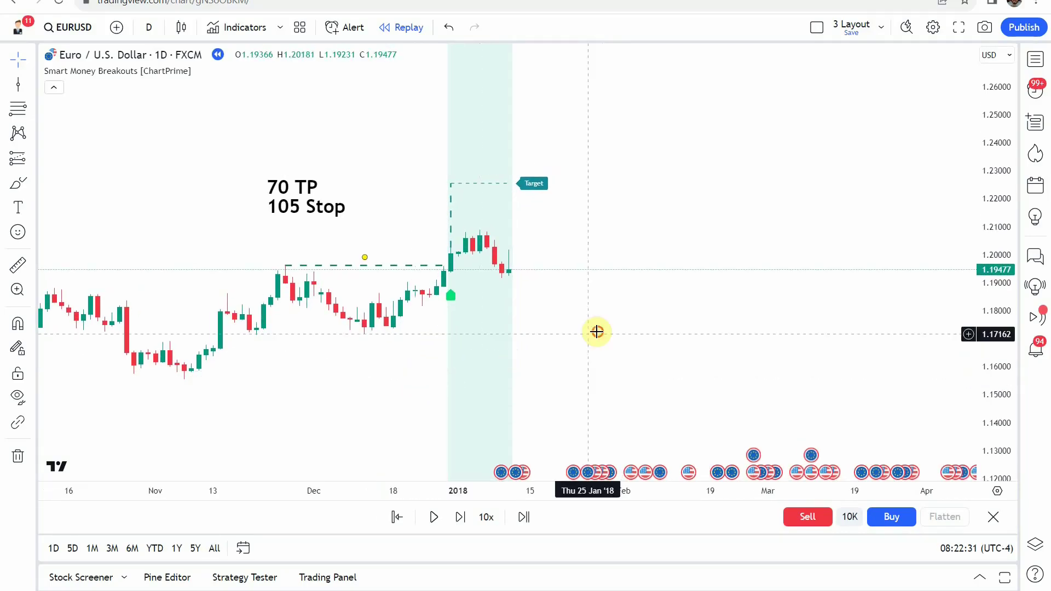
pyautogui.moveTo(600, 330); pyautogui.dragTo(607, 323)
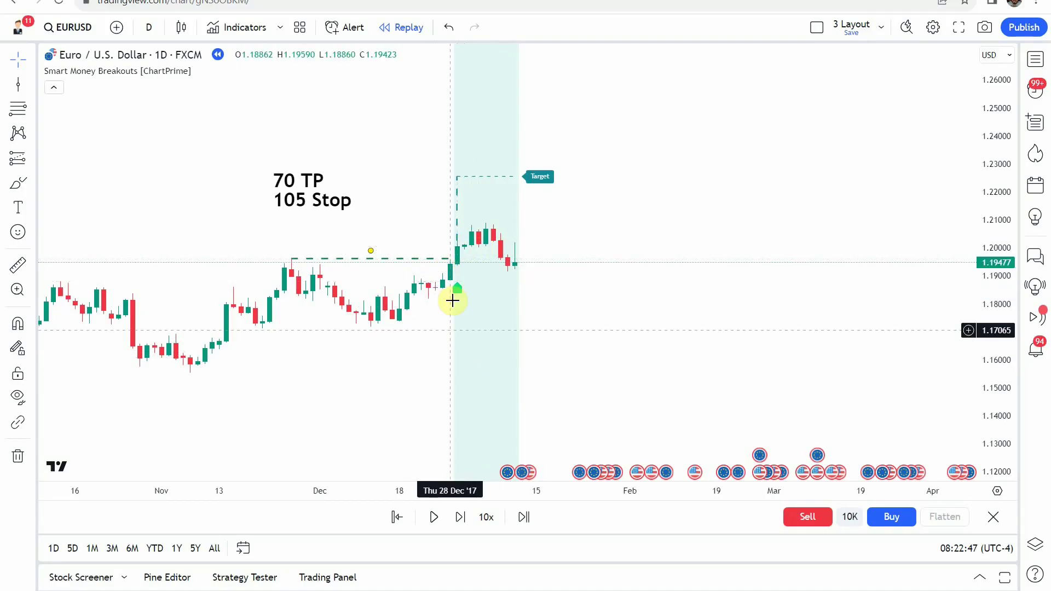
# Rewind the replay to 28 December 2017 and advance it by one bar to the bullish breakout signal
pyautogui.click(396, 517)
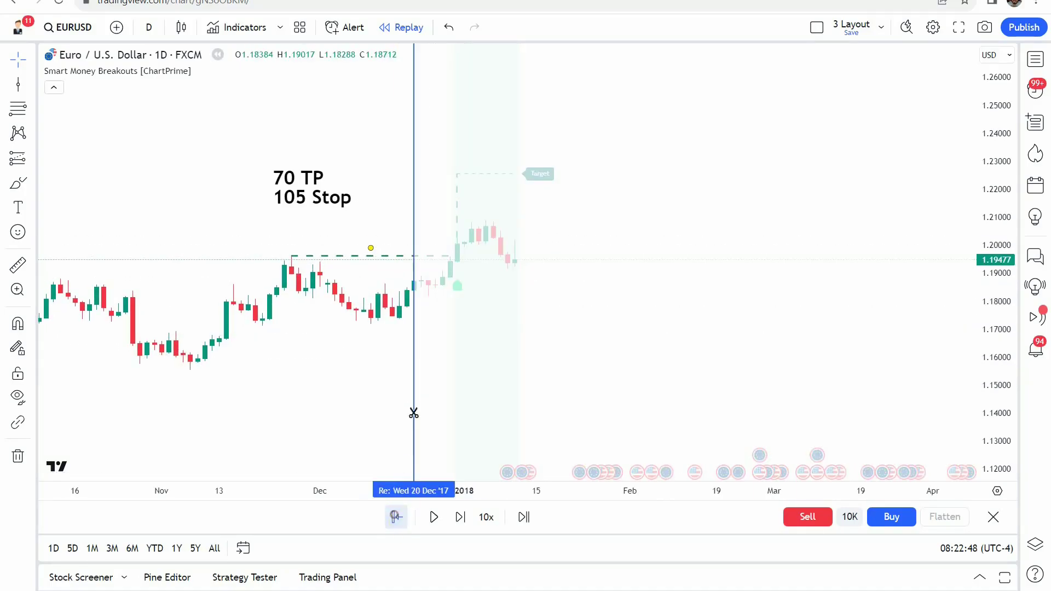
pyautogui.click(454, 340)
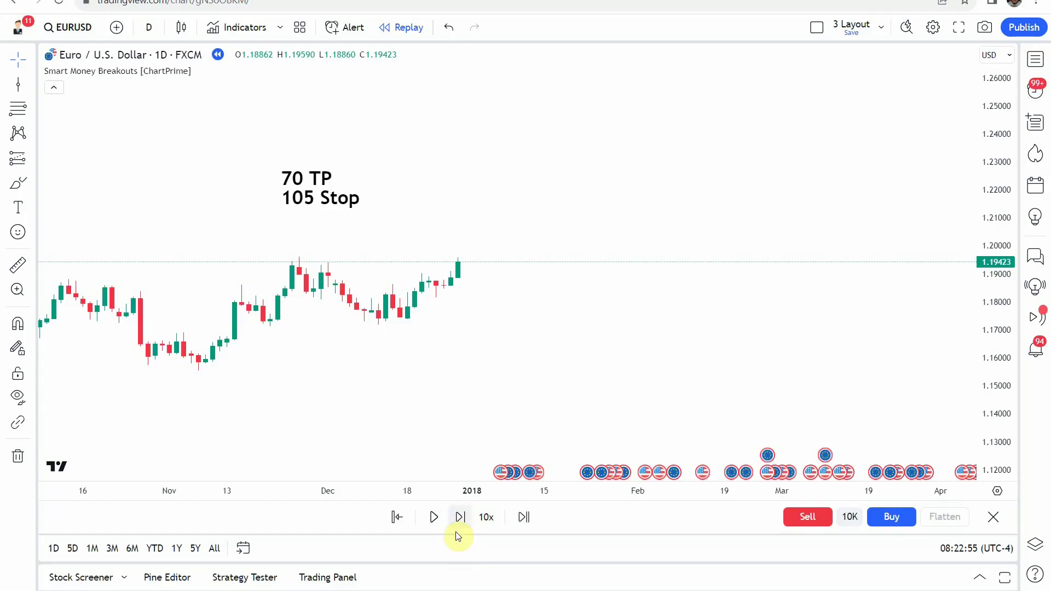
pyautogui.click(460, 518)
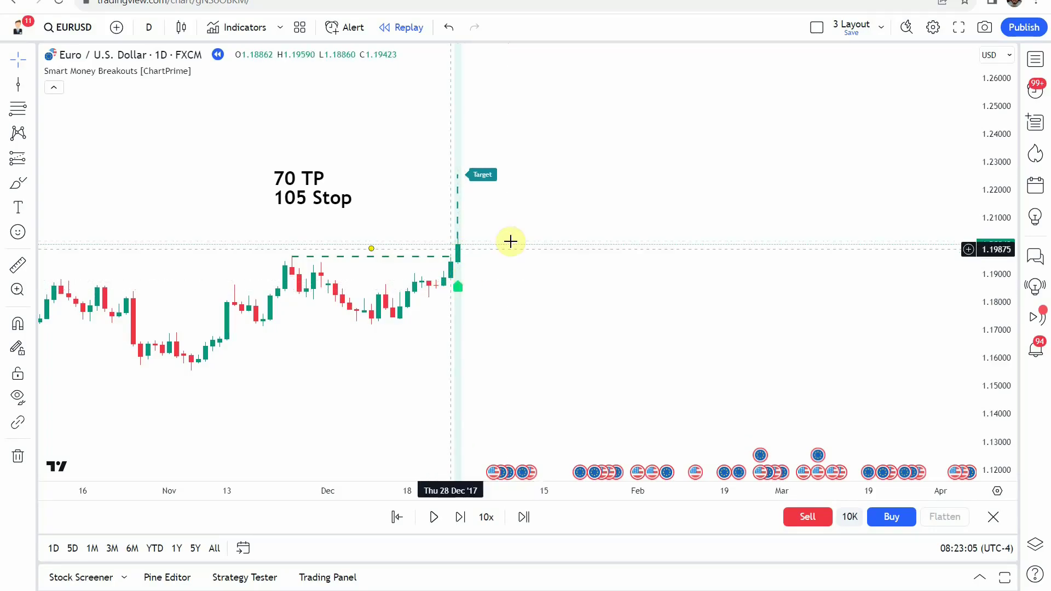
pyautogui.moveTo(533, 321); pyautogui.dragTo(535, 314)
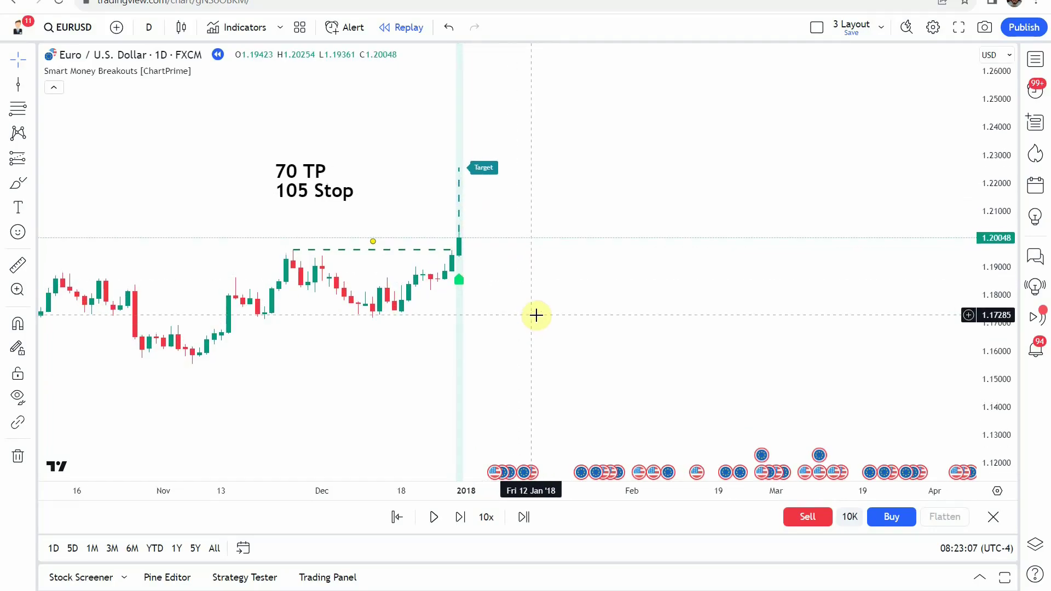
# Advance the replay bar by bar from the late-December 2017 bullish breakout until price moves past its target in January 2018
pyautogui.click(445, 328)
pyautogui.moveTo(445, 328); pyautogui.dragTo(440, 347)
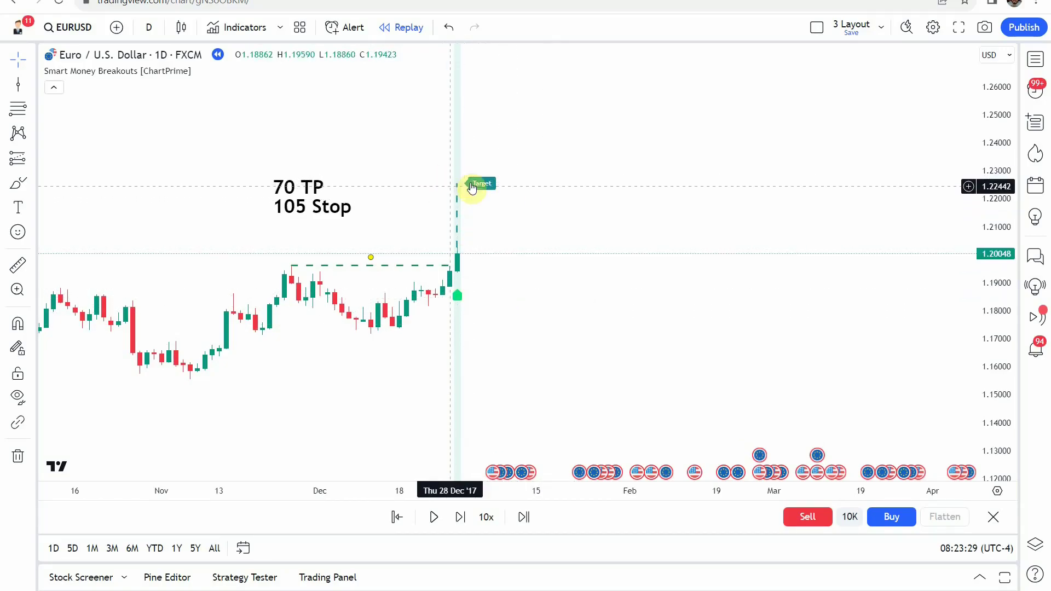
pyautogui.moveTo(623, 377); pyautogui.dragTo(617, 367)
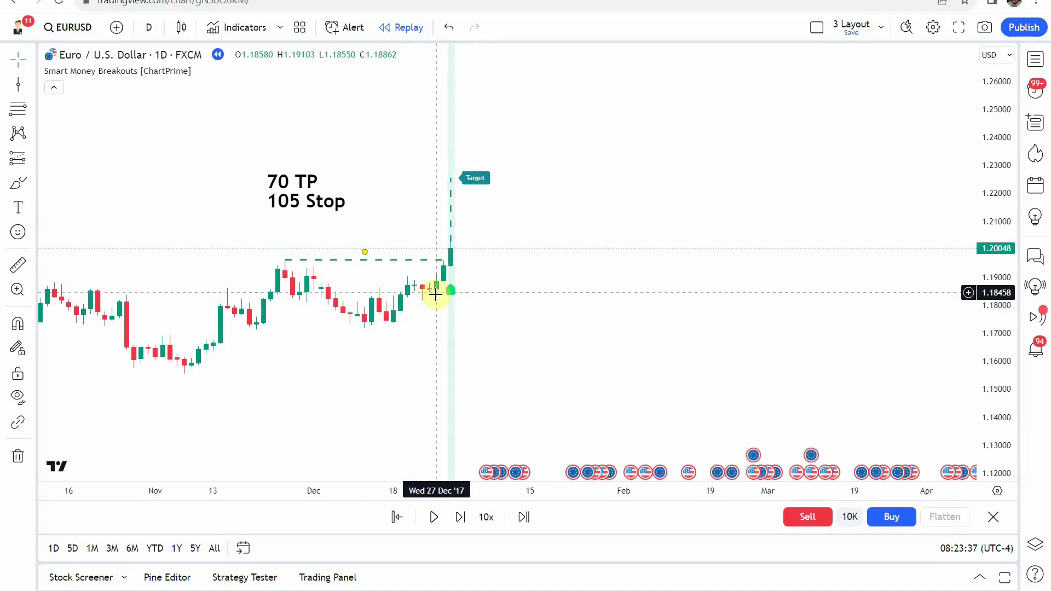
pyautogui.click(459, 516)
pyautogui.click(459, 516)
pyautogui.click(459, 517)
pyautogui.click(459, 517)
pyautogui.click(459, 516)
pyautogui.click(460, 518)
pyautogui.click(460, 518)
pyautogui.click(460, 518)
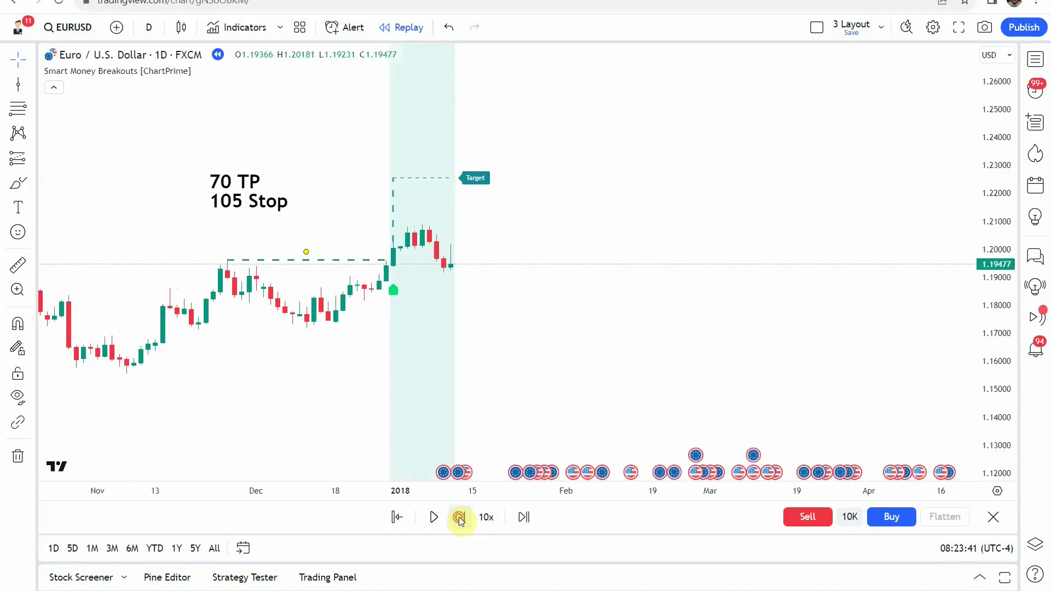
pyautogui.click(460, 518)
pyautogui.click(459, 518)
pyautogui.click(460, 518)
pyautogui.click(459, 517)
pyautogui.click(460, 518)
pyautogui.click(459, 518)
pyautogui.click(460, 518)
pyautogui.click(460, 517)
# Advance the replay bar by bar from late January 2018 to two bars past the 26 April 2018 bearish breakout signal
pyautogui.moveTo(470, 325); pyautogui.dragTo(533, 318)
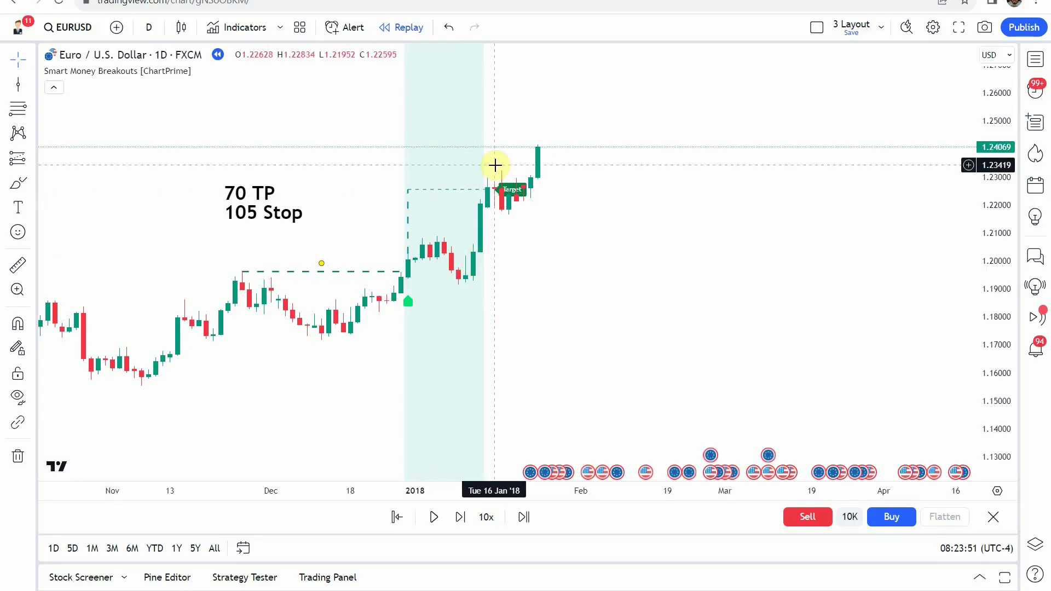
pyautogui.moveTo(539, 265); pyautogui.dragTo(526, 274)
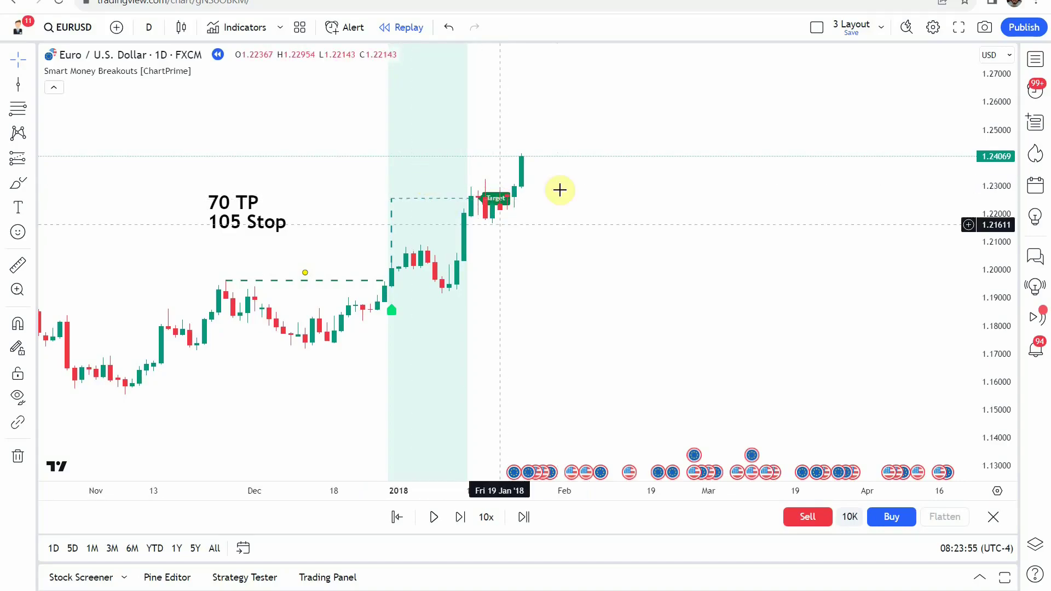
pyautogui.moveTo(564, 311); pyautogui.dragTo(523, 298)
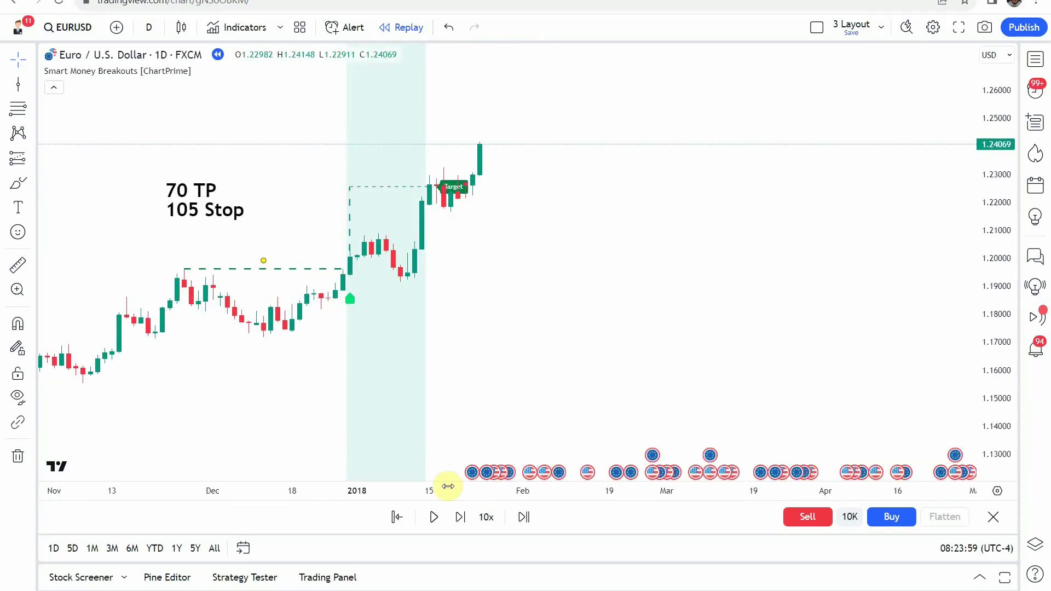
pyautogui.click(460, 517)
pyautogui.click(460, 517)
pyautogui.click(460, 517)
pyautogui.click(459, 517)
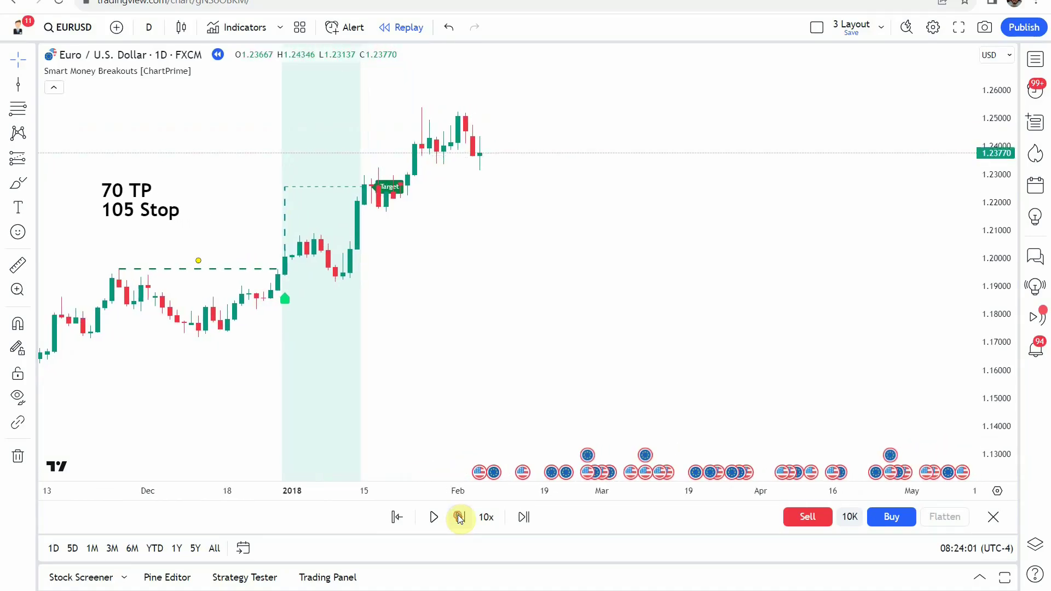
pyautogui.click(459, 517)
pyautogui.click(459, 517)
pyautogui.click(459, 517)
pyautogui.click(459, 518)
pyautogui.click(460, 518)
pyautogui.click(459, 518)
pyautogui.click(459, 517)
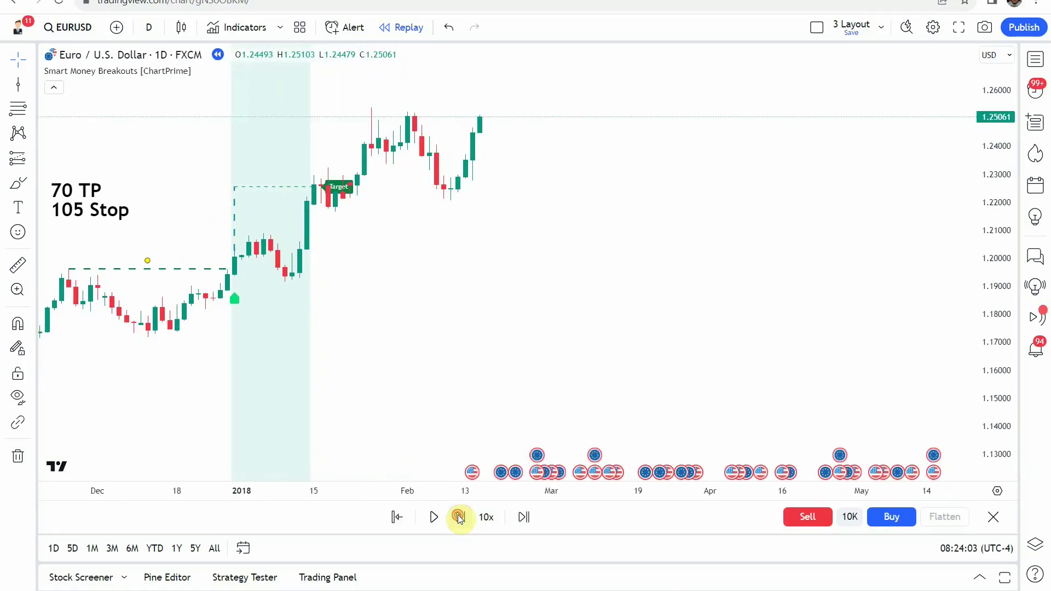
pyautogui.click(459, 517)
pyautogui.click(459, 517)
pyautogui.click(460, 518)
pyautogui.click(459, 517)
pyautogui.click(459, 518)
pyautogui.click(459, 517)
pyautogui.click(459, 517)
pyautogui.click(459, 517)
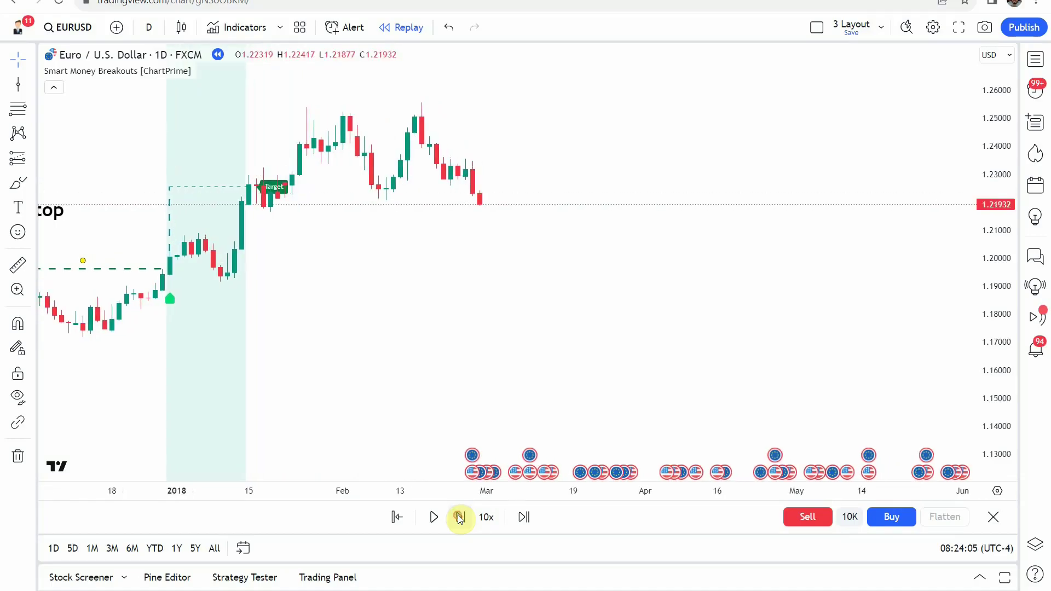
pyautogui.click(459, 517)
pyautogui.click(460, 517)
pyautogui.click(459, 517)
pyautogui.click(459, 517)
pyautogui.click(459, 517)
pyautogui.click(459, 518)
pyautogui.click(459, 517)
pyautogui.click(459, 517)
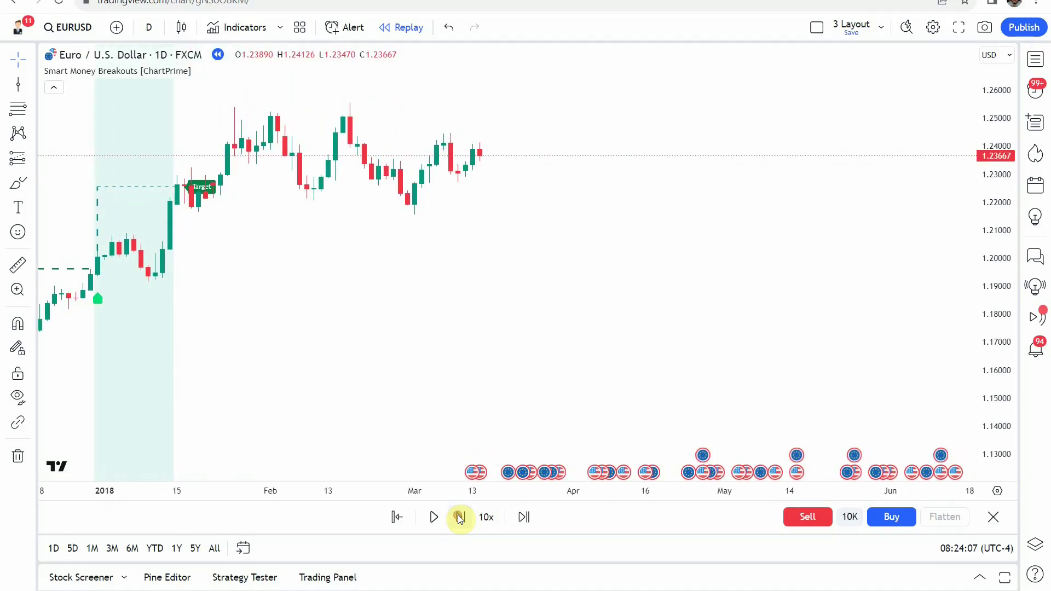
pyautogui.click(460, 517)
pyautogui.click(459, 517)
pyautogui.click(459, 518)
pyautogui.click(459, 518)
pyautogui.click(459, 517)
pyautogui.click(460, 517)
pyautogui.click(459, 517)
pyautogui.click(460, 517)
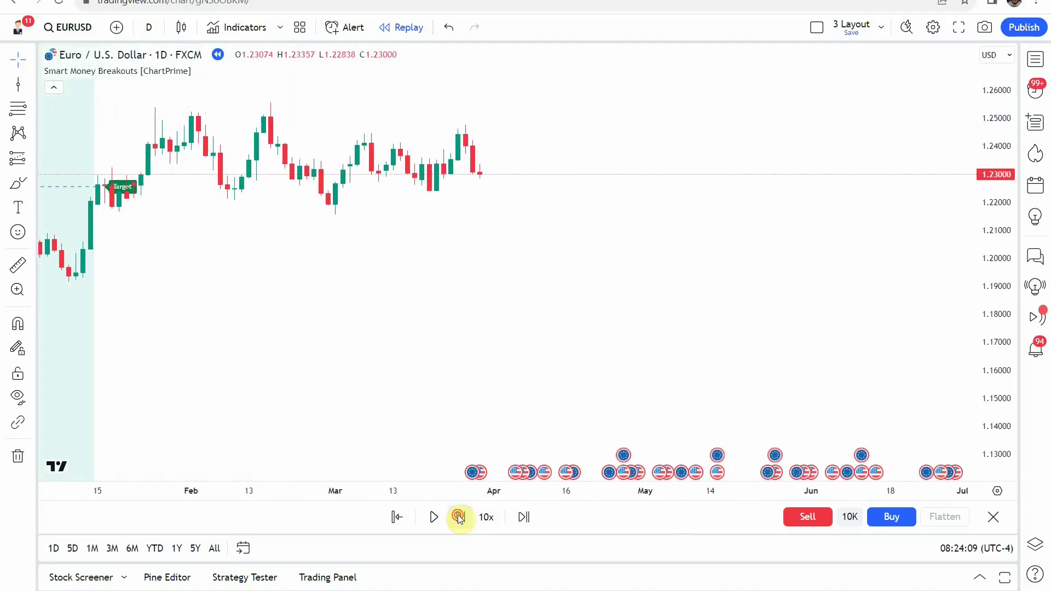
pyautogui.click(459, 517)
pyautogui.click(459, 517)
pyautogui.click(460, 517)
pyautogui.click(459, 517)
pyautogui.click(459, 518)
pyautogui.click(459, 518)
pyautogui.click(459, 517)
pyautogui.click(459, 517)
pyautogui.click(459, 517)
pyautogui.click(459, 517)
pyautogui.click(460, 518)
pyautogui.click(459, 517)
pyautogui.click(460, 517)
pyautogui.click(459, 517)
pyautogui.click(459, 518)
pyautogui.click(459, 517)
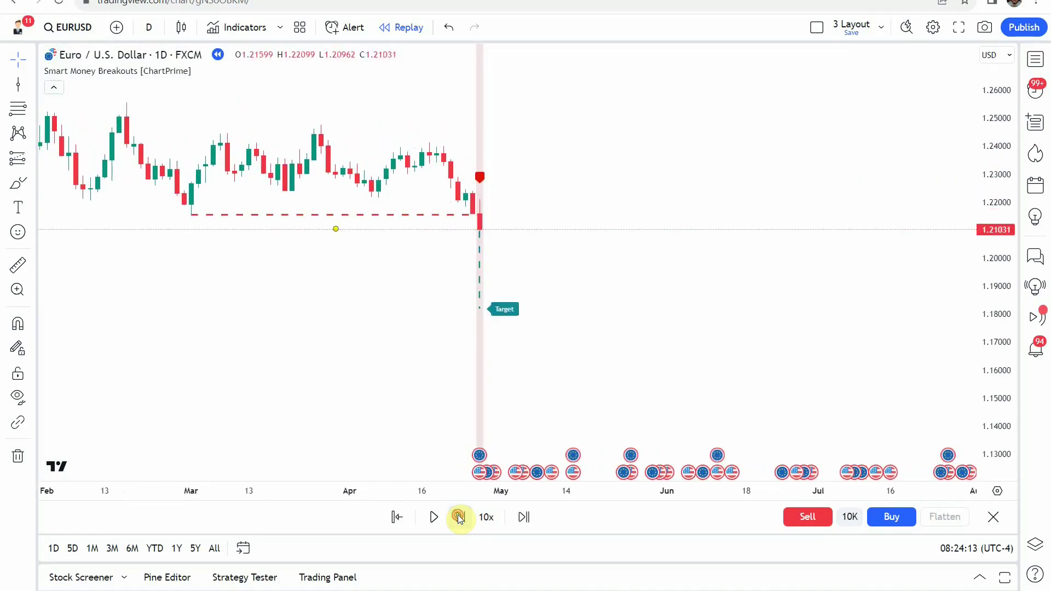
pyautogui.click(460, 517)
pyautogui.click(459, 517)
# Mark the 26 April 2018 bearish breakout candle with a vertical line
pyautogui.moveTo(402, 360)
pyautogui.mouseDown()
pyautogui.moveTo(413, 320)
pyautogui.moveTo(408, 338)
pyautogui.mouseUp()
pyautogui.click(468, 306)
pyautogui.click(467, 249)
pyautogui.moveTo(401, 285); pyautogui.dragTo(395, 290)
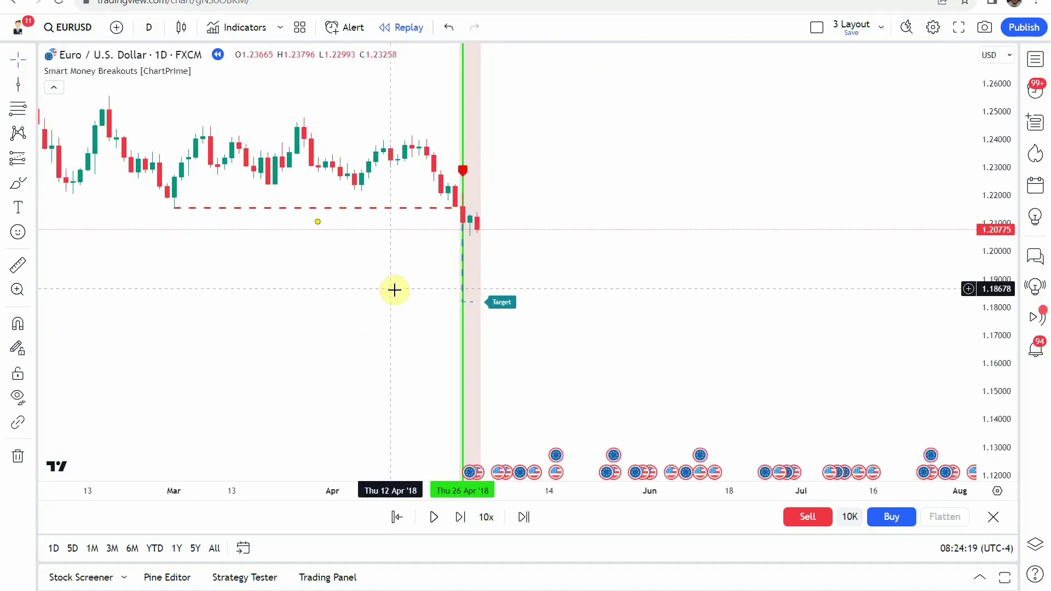
# Measure the price distance from the April 2018 bearish breakout entry down to its target, and clear the measurement
pyautogui.moveTo(570, 302); pyautogui.dragTo(566, 300)
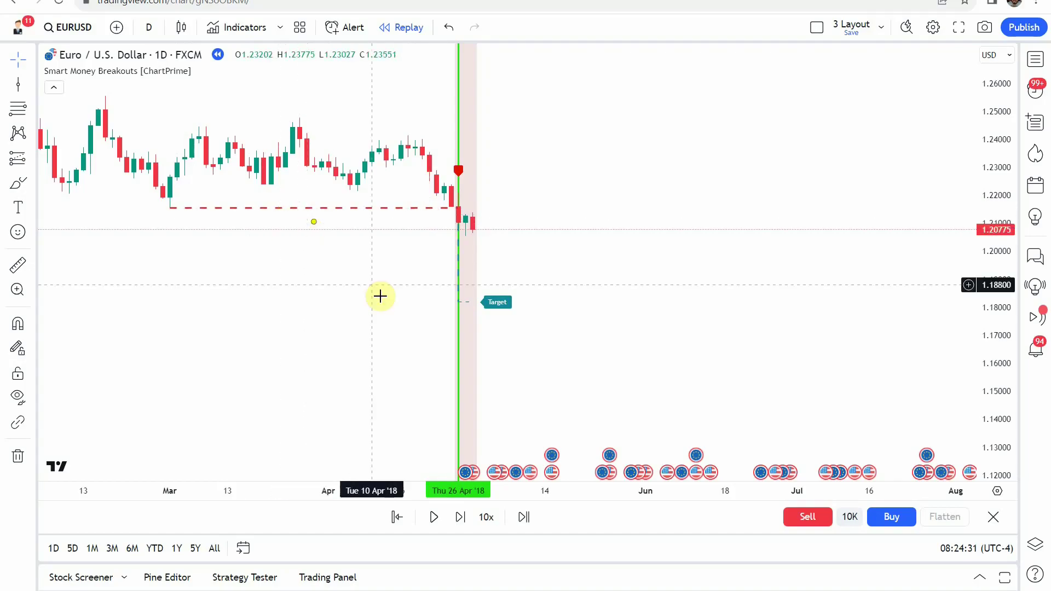
pyautogui.moveTo(444, 283); pyautogui.dragTo(443, 272)
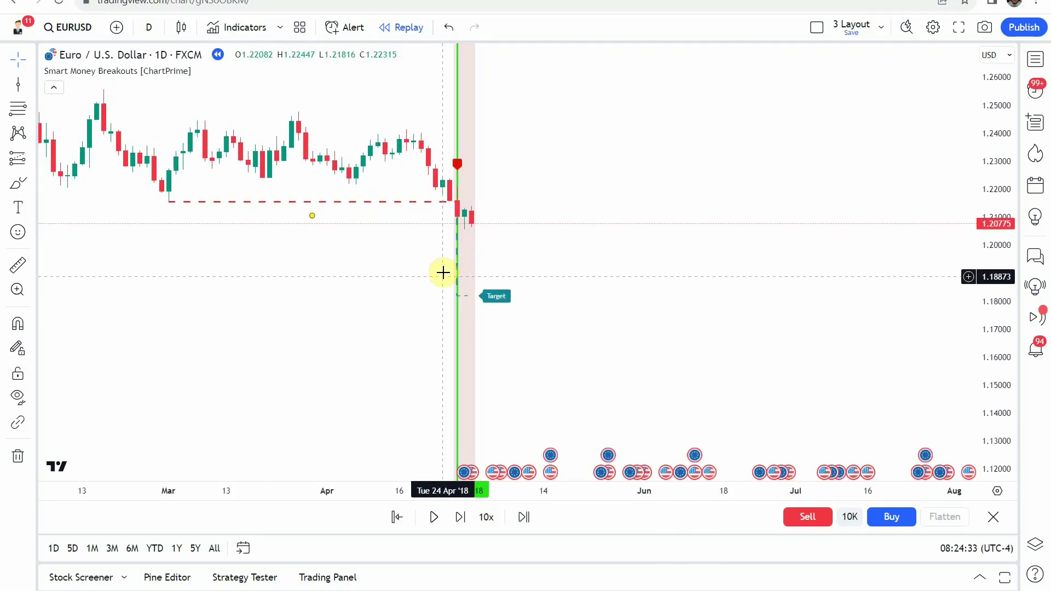
pyautogui.click(438, 246)
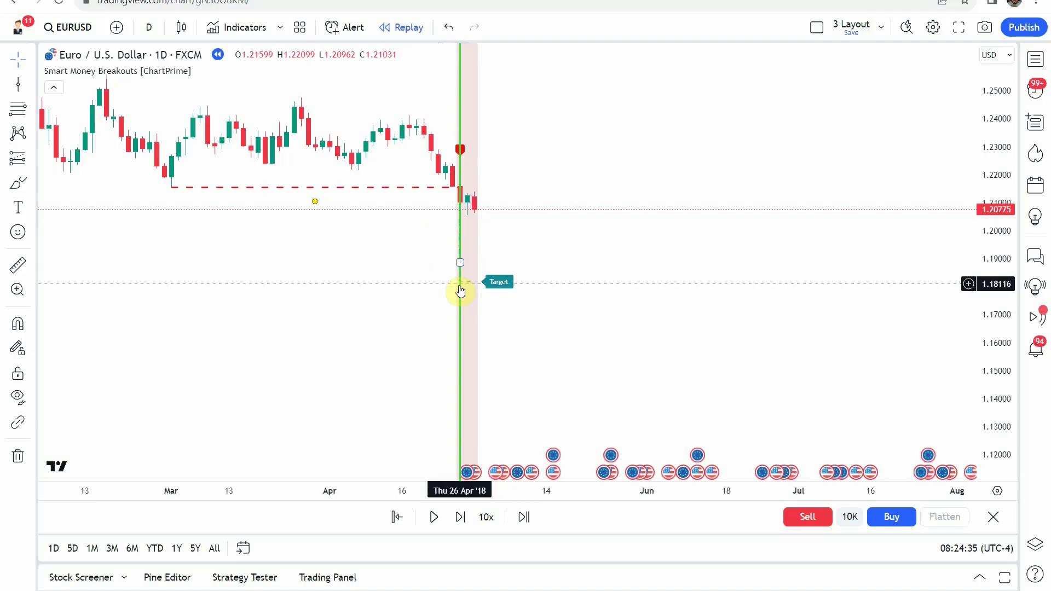
pyautogui.moveTo(371, 301); pyautogui.dragTo(383, 305)
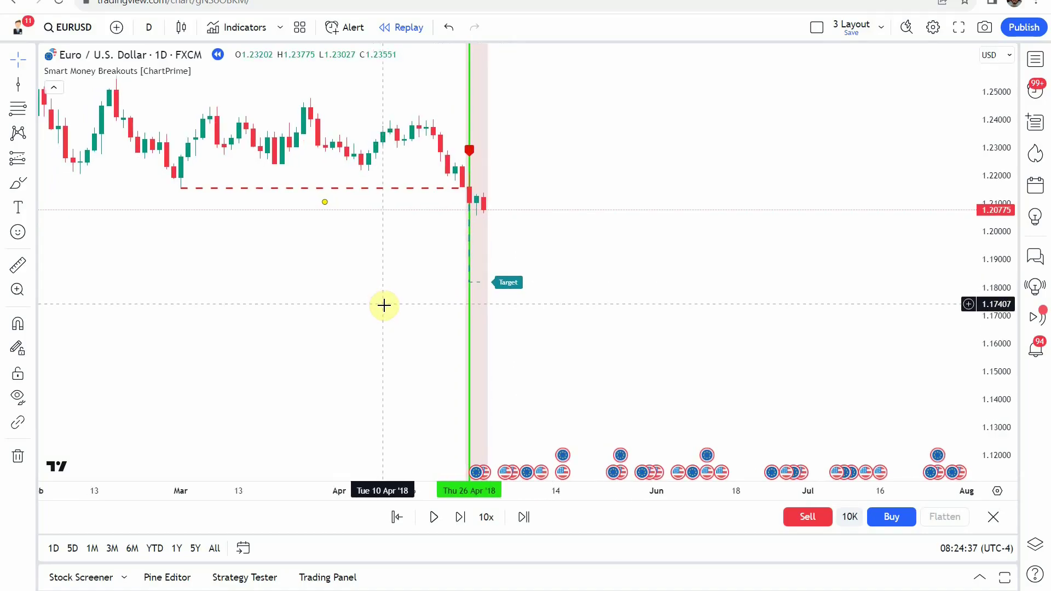
pyautogui.click(12, 269)
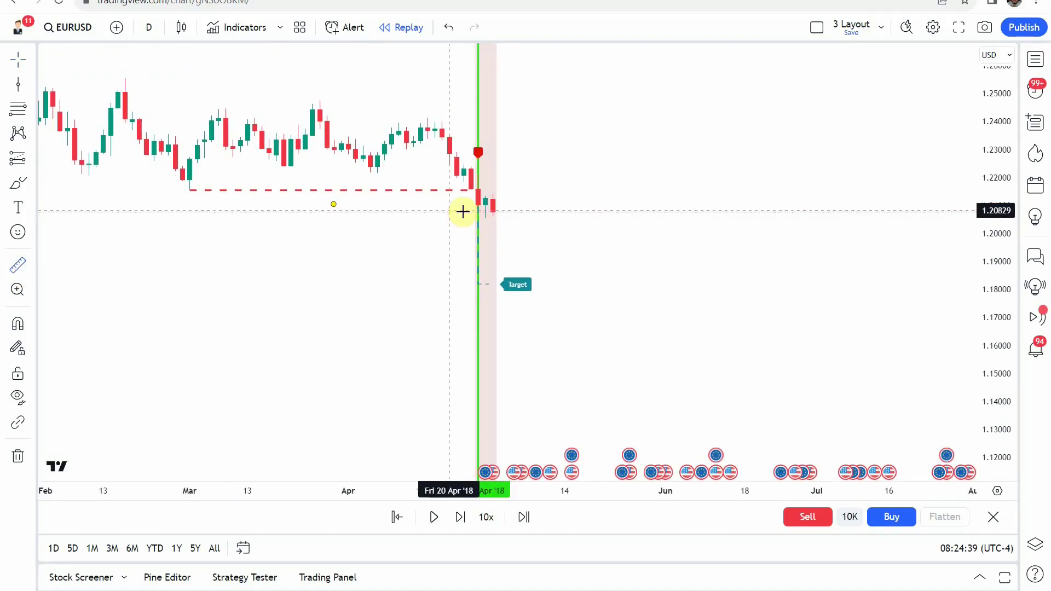
pyautogui.click(446, 207)
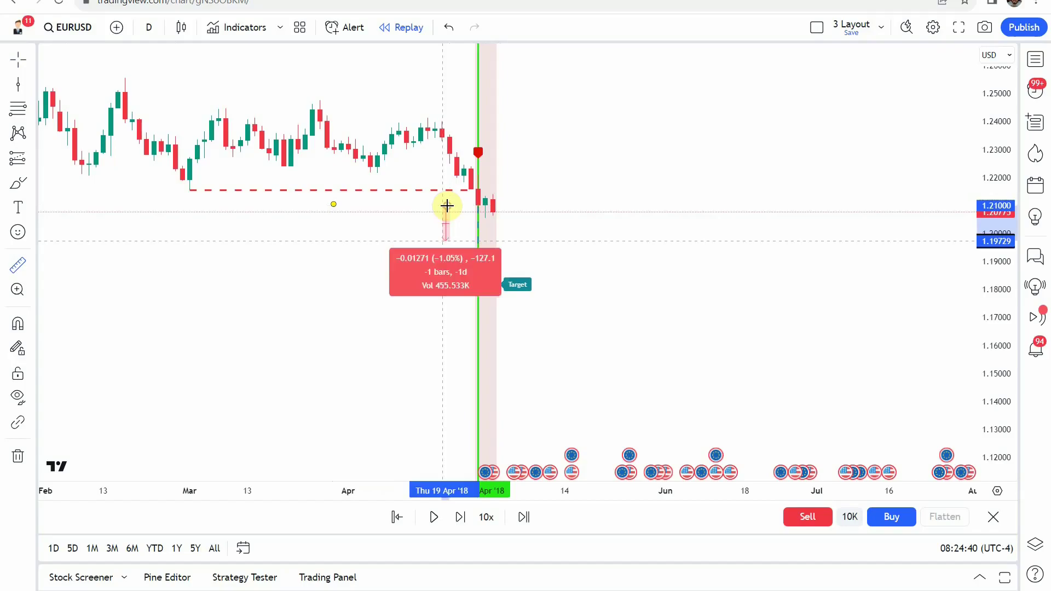
pyautogui.click(442, 284)
pyautogui.click(298, 289)
# Review the 70 TP and 105 stop note together with the January bullish trade and the April 2018 bearish breakout
pyautogui.scroll(-3, 284, 277)
pyautogui.moveTo(433, 292); pyautogui.dragTo(412, 301)
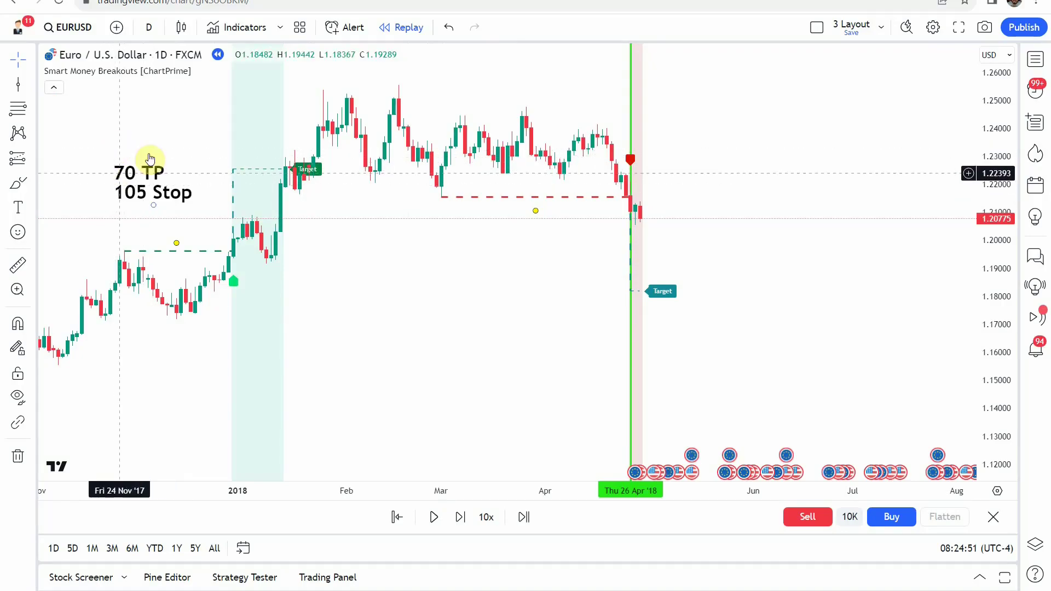
pyautogui.scroll(5, 399, 347)
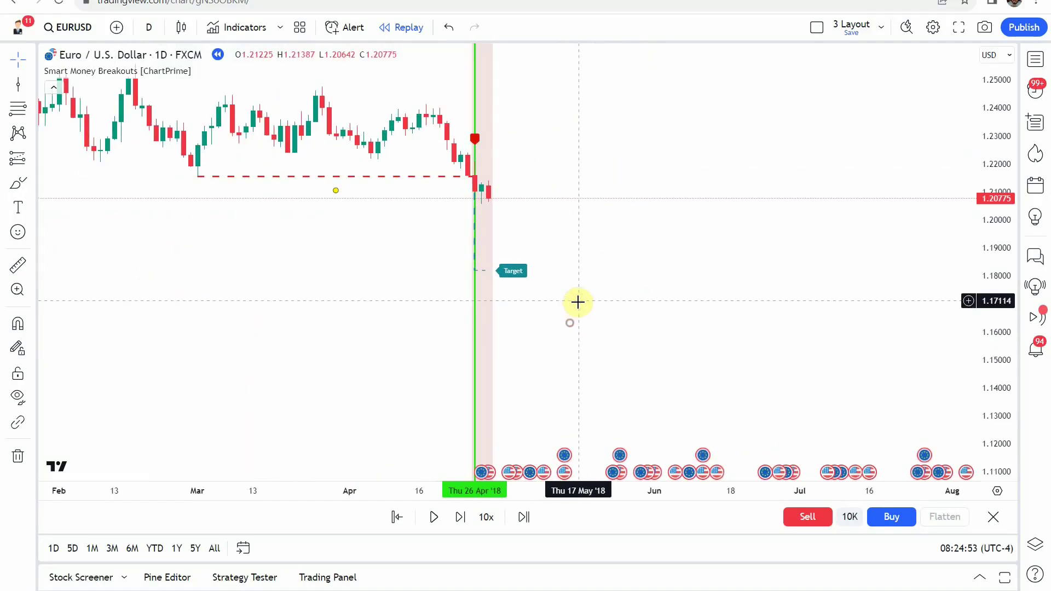
pyautogui.moveTo(184, 226); pyautogui.dragTo(261, 251)
pyautogui.moveTo(359, 269); pyautogui.dragTo(305, 278)
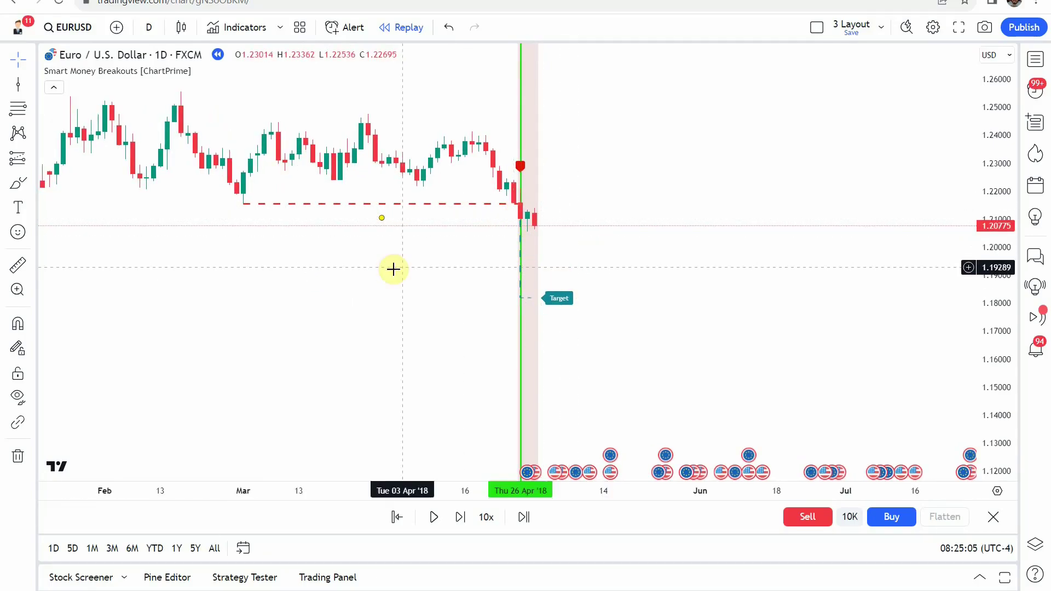
pyautogui.moveTo(390, 304); pyautogui.dragTo(486, 303)
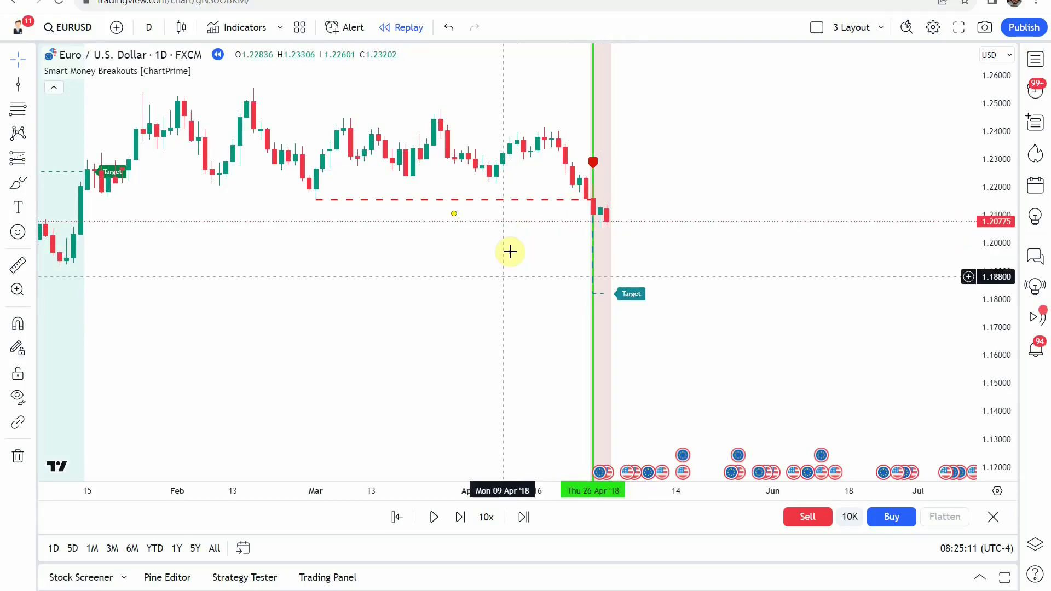
pyautogui.moveTo(499, 298); pyautogui.dragTo(332, 294)
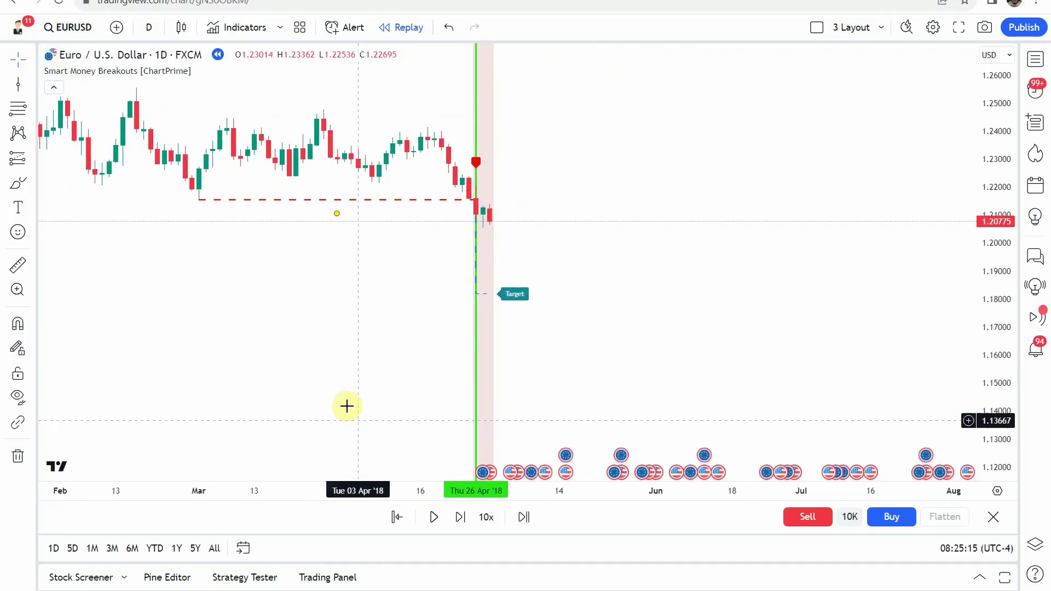
# Advance the replay by nine bars to follow the April 2018 bearish breakout towards its target
pyautogui.click(460, 517)
pyautogui.click(459, 516)
pyautogui.click(459, 517)
pyautogui.click(459, 517)
pyautogui.click(458, 516)
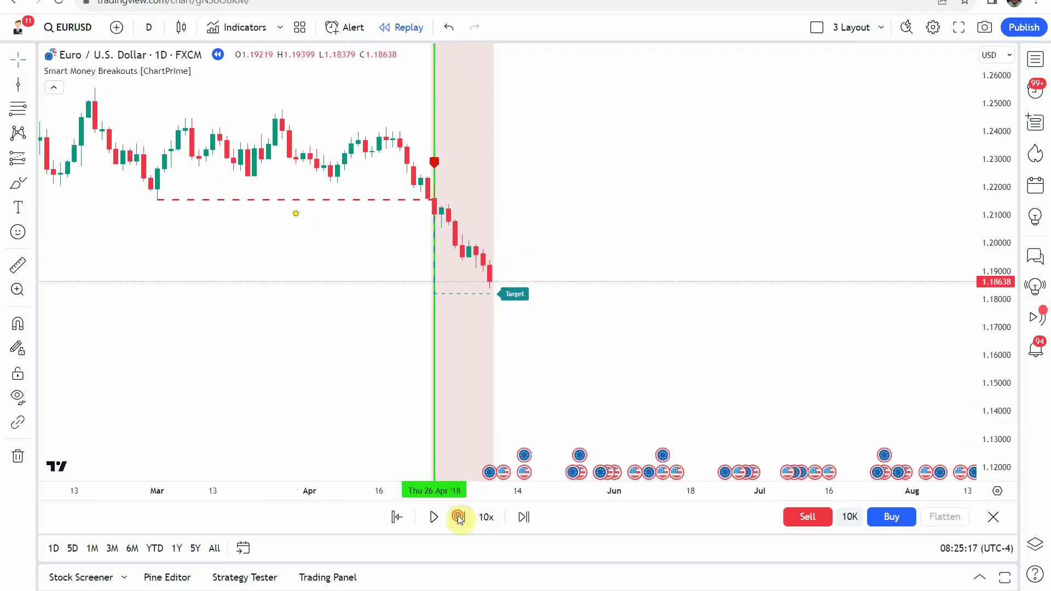
pyautogui.click(459, 517)
pyautogui.click(459, 517)
pyautogui.click(459, 516)
pyautogui.click(459, 517)
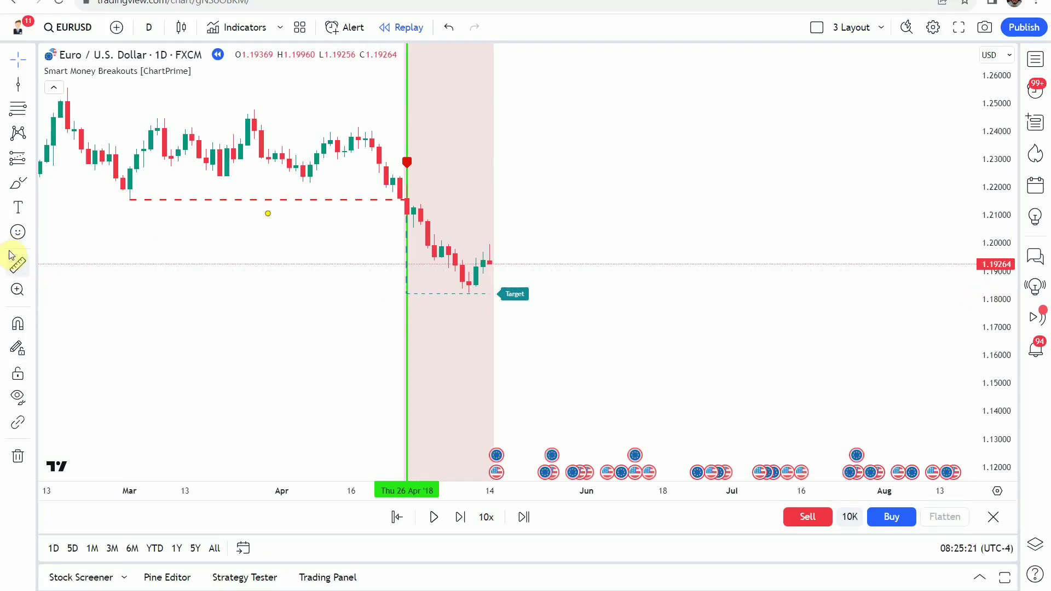
# Measure the price drop from the April 2018 entry candle and inspect the low nearest the target line
pyautogui.click(17, 265)
pyautogui.click(389, 214)
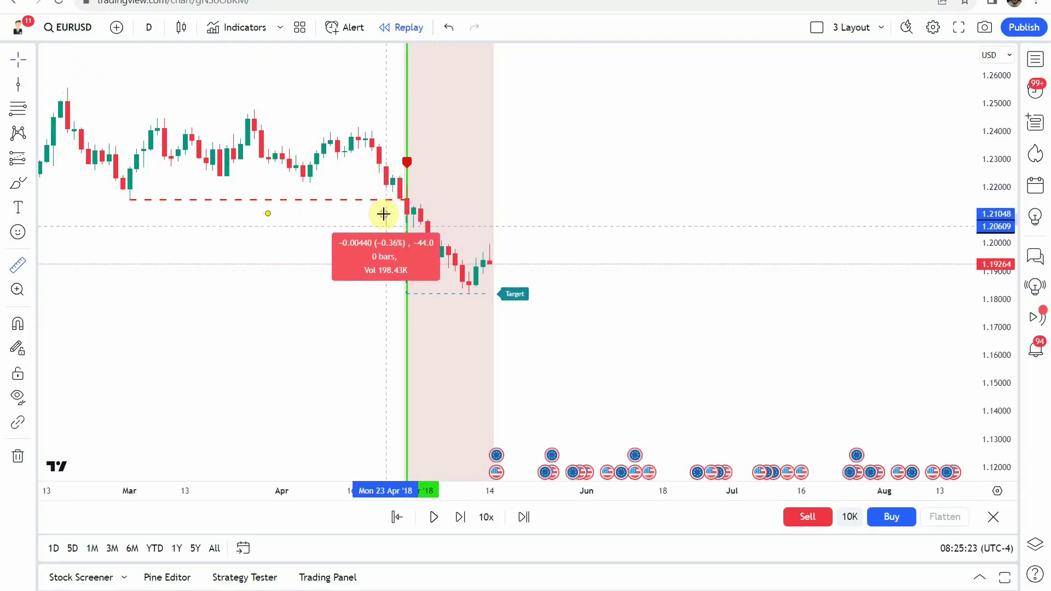
pyautogui.click(405, 261)
pyautogui.moveTo(564, 302)
pyautogui.mouseDown()
pyautogui.moveTo(574, 299)
pyautogui.moveTo(570, 307)
pyautogui.mouseUp()
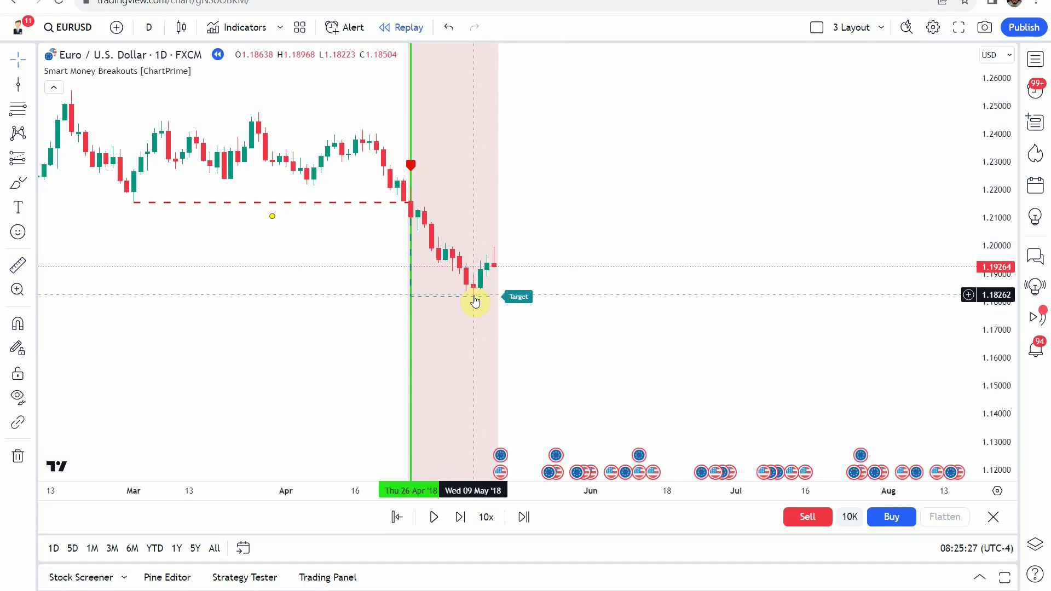
# Compress the price scale slightly and advance the replay by four bars until the bearish target is reached
pyautogui.moveTo(997, 389); pyautogui.dragTo(994, 417)
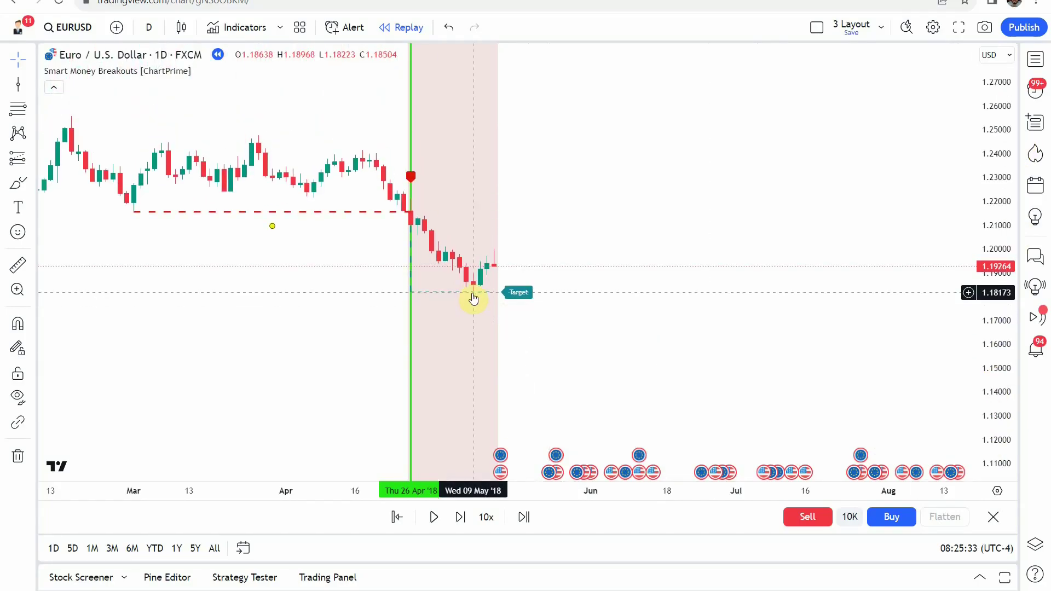
pyautogui.click(454, 520)
pyautogui.click(454, 520)
pyautogui.click(454, 520)
pyautogui.click(454, 520)
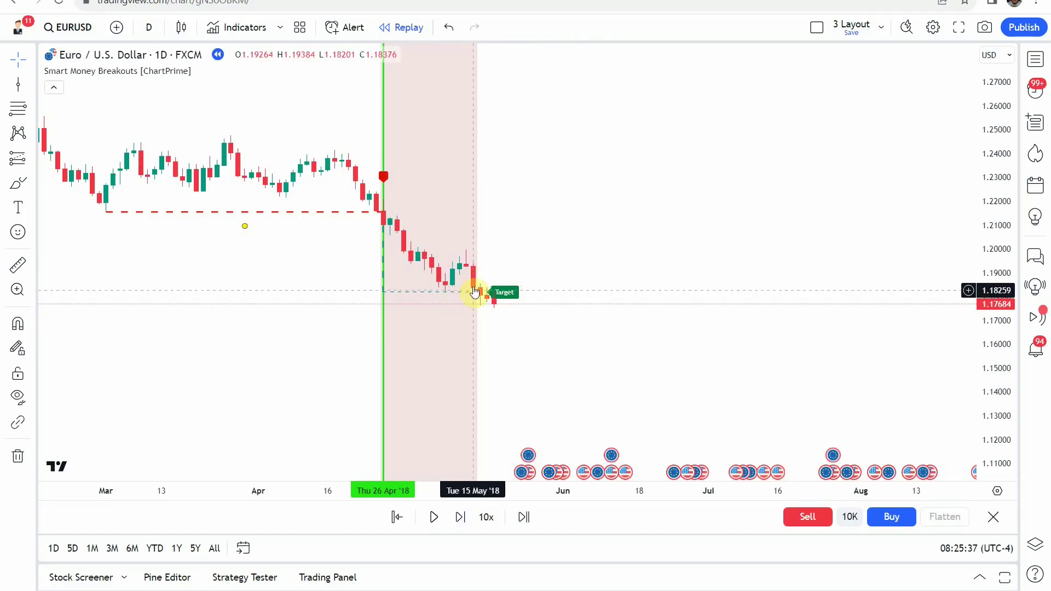
# Play the replay from mid-May 2018 until the next bearish breakout signal appears in August 2018, and pause it
pyautogui.moveTo(565, 340); pyautogui.dragTo(516, 345)
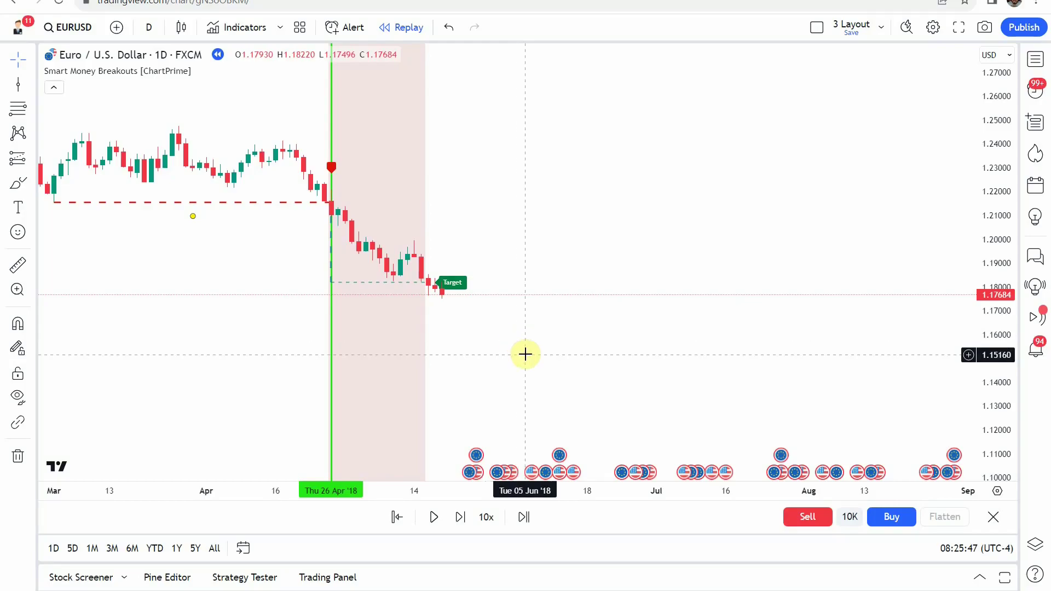
pyautogui.click(433, 517)
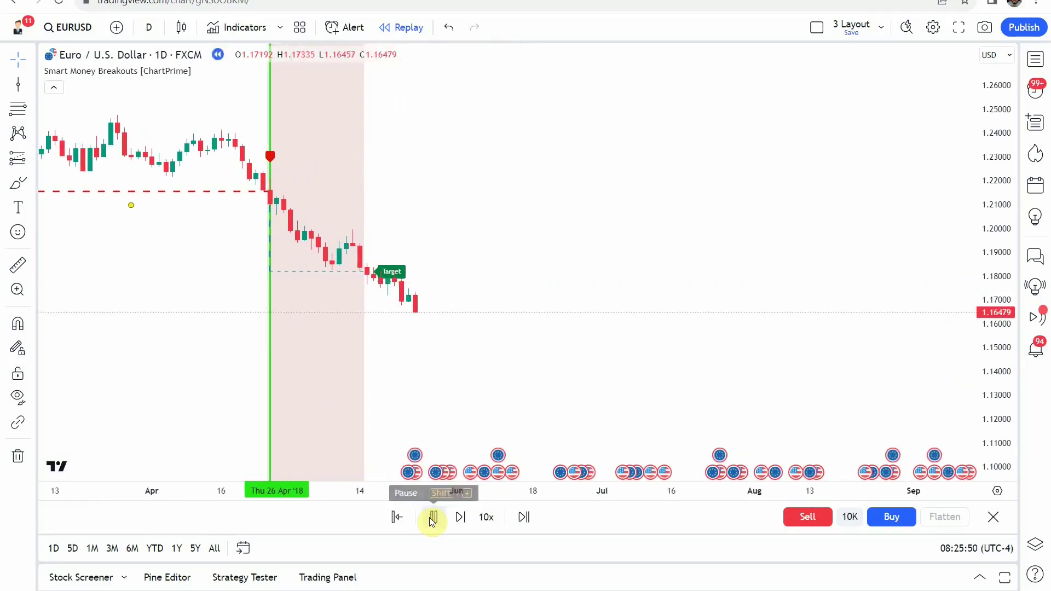
pyautogui.click(431, 518)
# Mark the August 2018 bearish breakout candle with a vertical line
pyautogui.moveTo(145, 460); pyautogui.dragTo(225, 327)
pyautogui.click(18, 85)
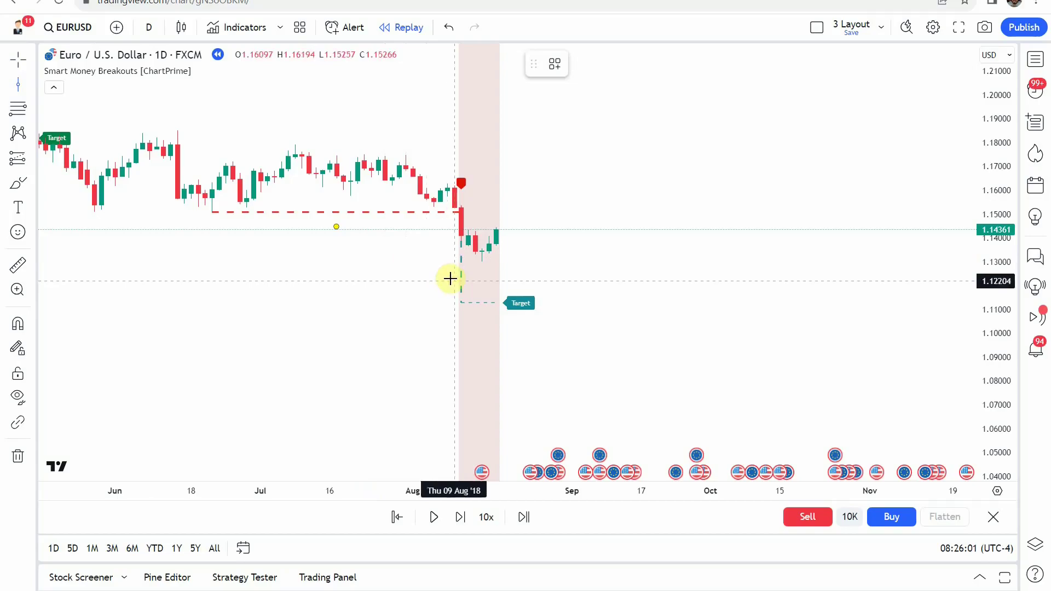
pyautogui.click(460, 279)
pyautogui.moveTo(399, 288); pyautogui.dragTo(388, 281)
# Measure a price move downward from the August 2018 breakout candle's closing level
pyautogui.click(18, 265)
pyautogui.click(368, 228)
pyautogui.click(369, 242)
# Play the replay until the August 2018 bearish target is reached in 2019, pause it, and display the whole trade
pyautogui.click(435, 517)
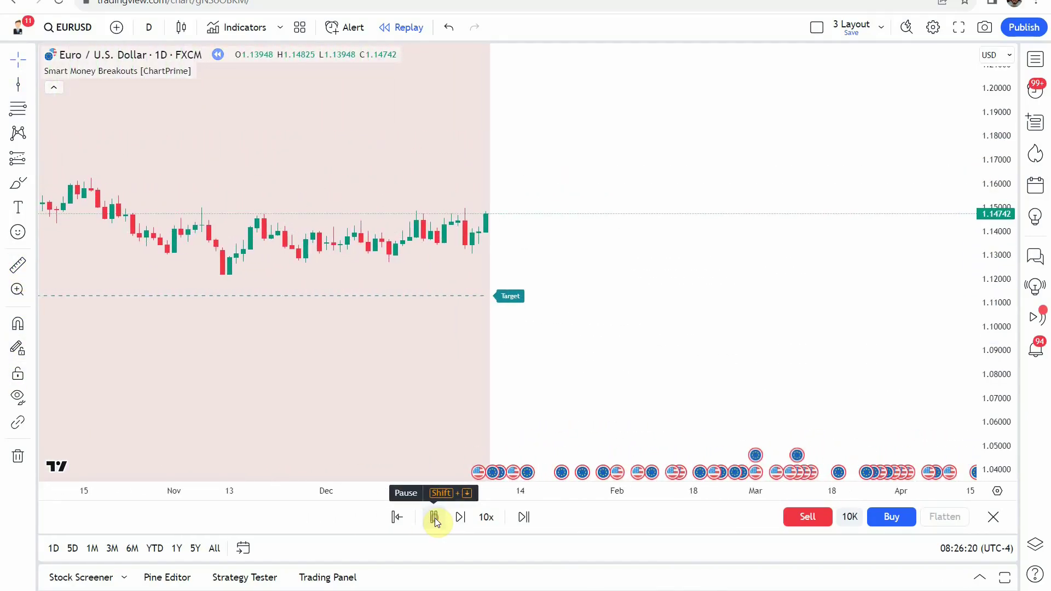
pyautogui.click(435, 518)
pyautogui.scroll(-4, 383, 372)
pyautogui.moveTo(237, 383); pyautogui.dragTo(408, 413)
pyautogui.moveTo(340, 395); pyautogui.dragTo(408, 385)
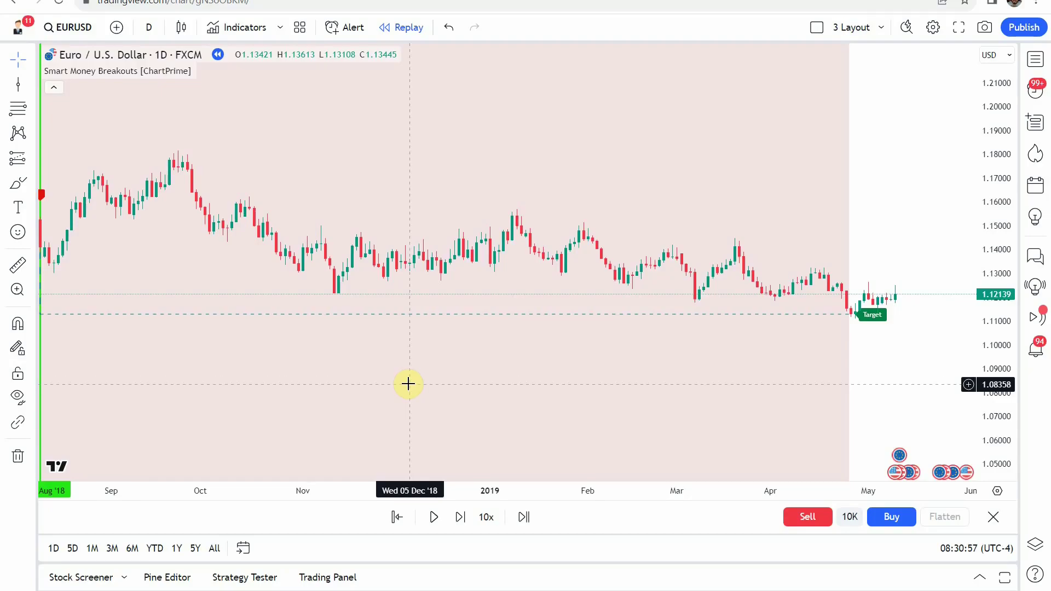
# Examine the August 2018 bearish trade from its breakout candle through to the target reached in 2019
pyautogui.moveTo(377, 365)
pyautogui.mouseDown()
pyautogui.moveTo(511, 375)
pyautogui.moveTo(418, 363)
pyautogui.mouseUp()
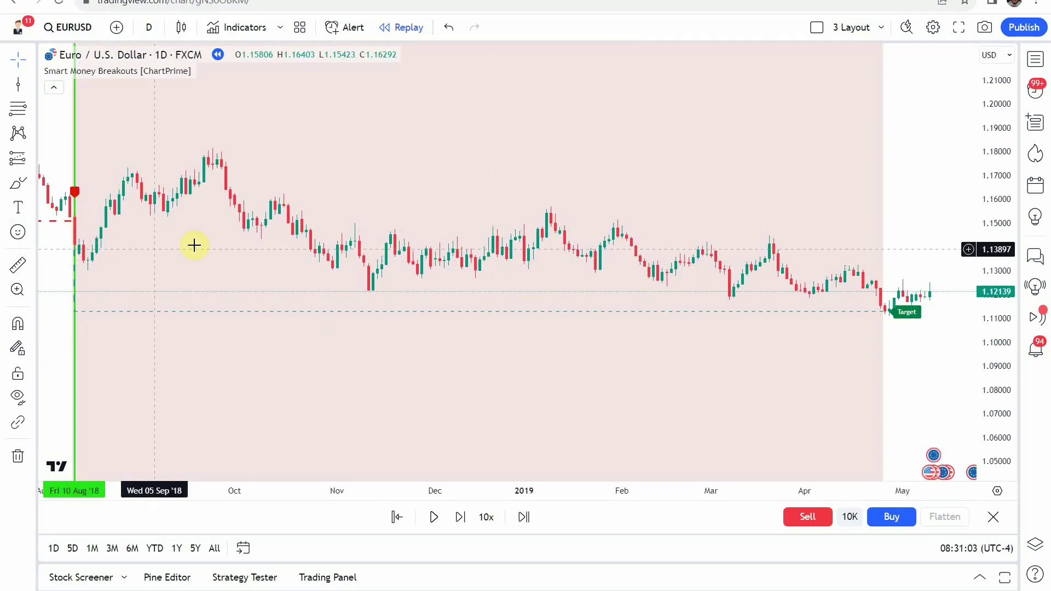
pyautogui.moveTo(268, 352); pyautogui.dragTo(427, 331)
pyautogui.scroll(2, 136, 330)
pyautogui.moveTo(162, 359); pyautogui.dragTo(272, 391)
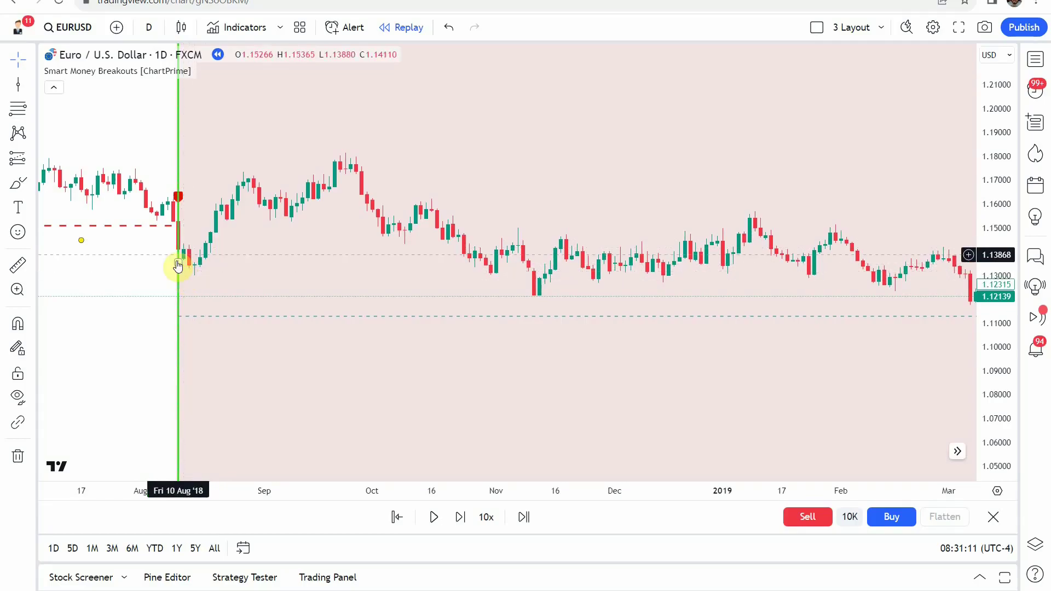
pyautogui.moveTo(399, 373); pyautogui.dragTo(112, 355)
pyautogui.scroll(-2, 148, 341)
pyautogui.moveTo(464, 366); pyautogui.dragTo(323, 362)
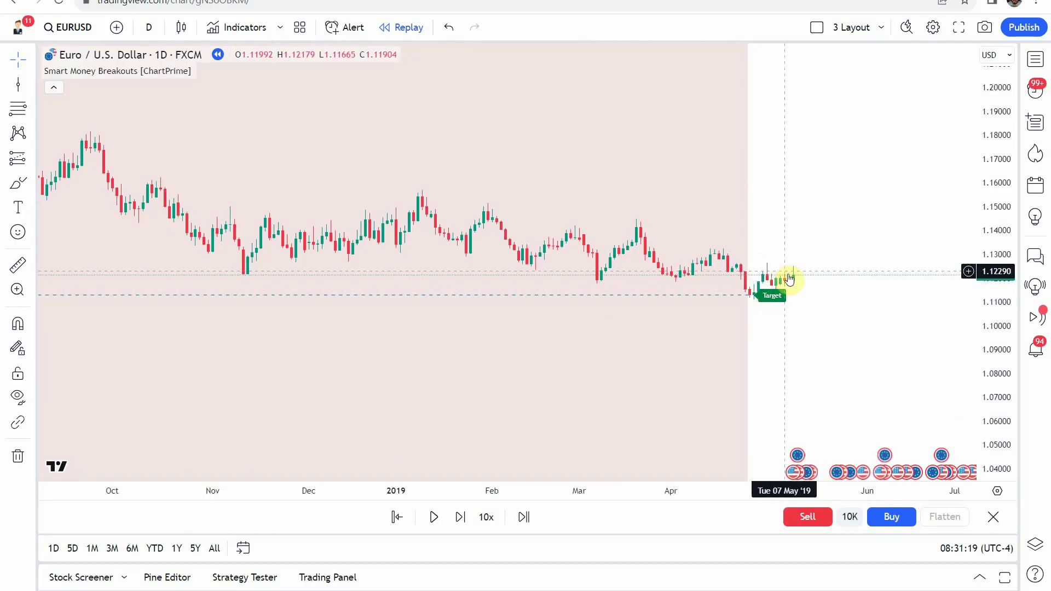
# Review the earlier trades from the start of 2018, comparing the April and August 2018 bearish breakouts and their targets
pyautogui.moveTo(464, 355); pyautogui.dragTo(1042, 414)
pyautogui.moveTo(465, 332); pyautogui.dragTo(873, 339)
pyautogui.moveTo(462, 260); pyautogui.dragTo(352, 327)
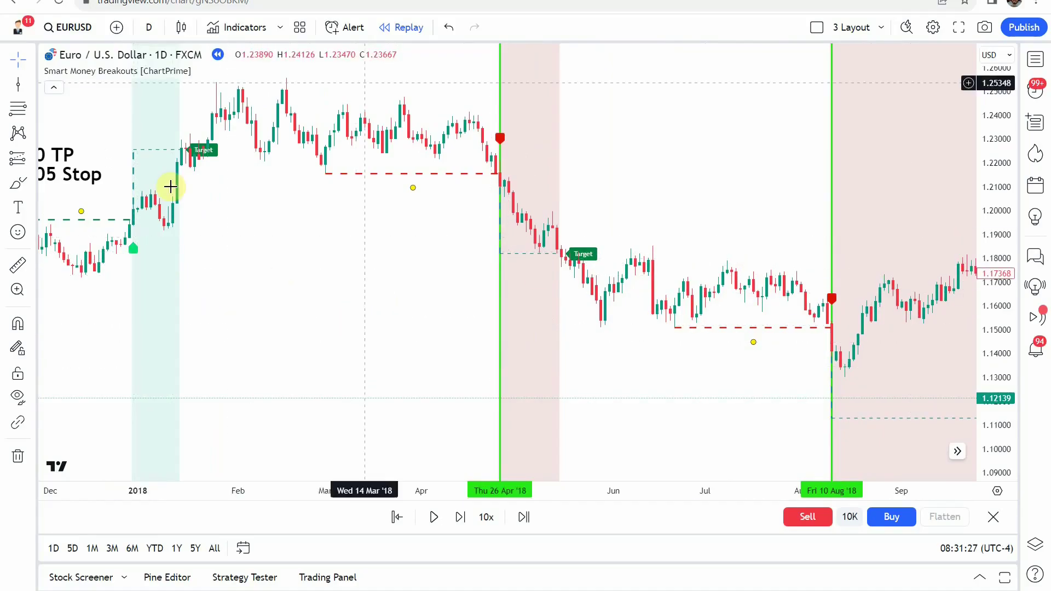
pyautogui.moveTo(438, 307); pyautogui.dragTo(319, 317)
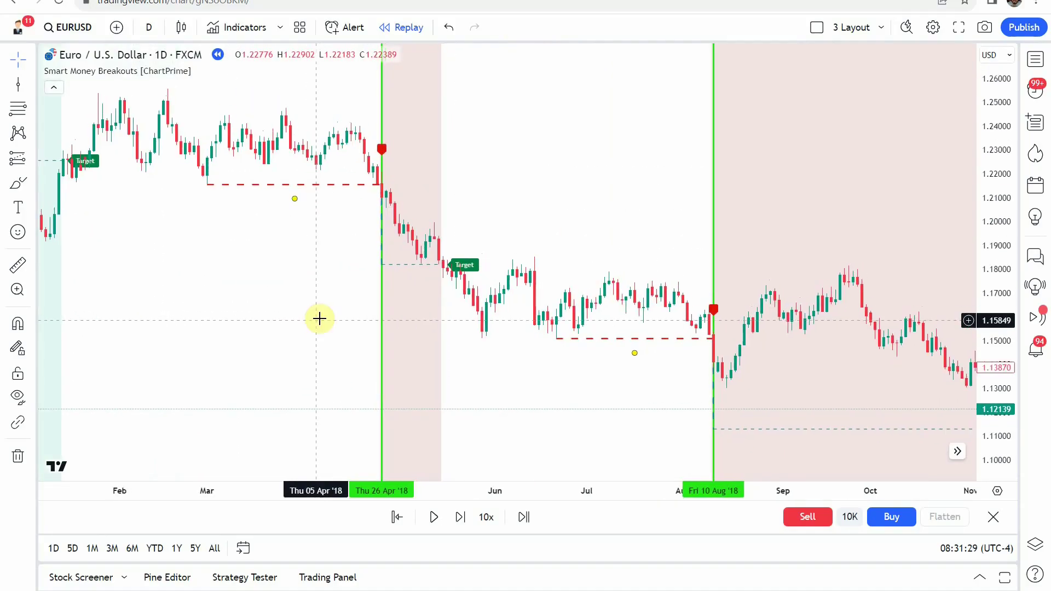
pyautogui.moveTo(539, 229); pyautogui.dragTo(448, 223)
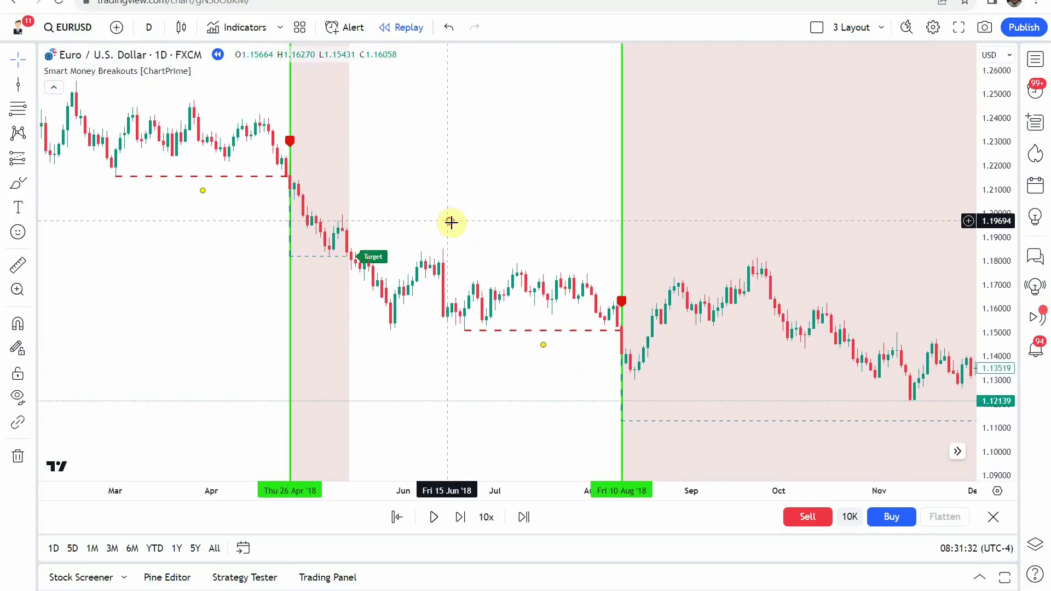
pyautogui.scroll(3, 166, 288)
pyautogui.moveTo(198, 238); pyautogui.dragTo(597, 223)
pyautogui.moveTo(578, 188); pyautogui.dragTo(359, 212)
pyautogui.scroll(-4, 585, 208)
pyautogui.moveTo(584, 208); pyautogui.dragTo(422, 190)
# Compress the price scale and hide the Smart Money Breakouts indicator, leaving plain candles around the April and August 2018 vertical lines
pyautogui.moveTo(1004, 141); pyautogui.dragTo(1004, 309)
pyautogui.moveTo(103, 72)
pyautogui.click(203, 71)
pyautogui.moveTo(471, 186)
pyautogui.mouseDown()
pyautogui.moveTo(596, 174)
pyautogui.moveTo(552, 235)
pyautogui.moveTo(504, 241)
pyautogui.moveTo(500, 228)
pyautogui.mouseUp()
pyautogui.moveTo(495, 385); pyautogui.dragTo(483, 366)
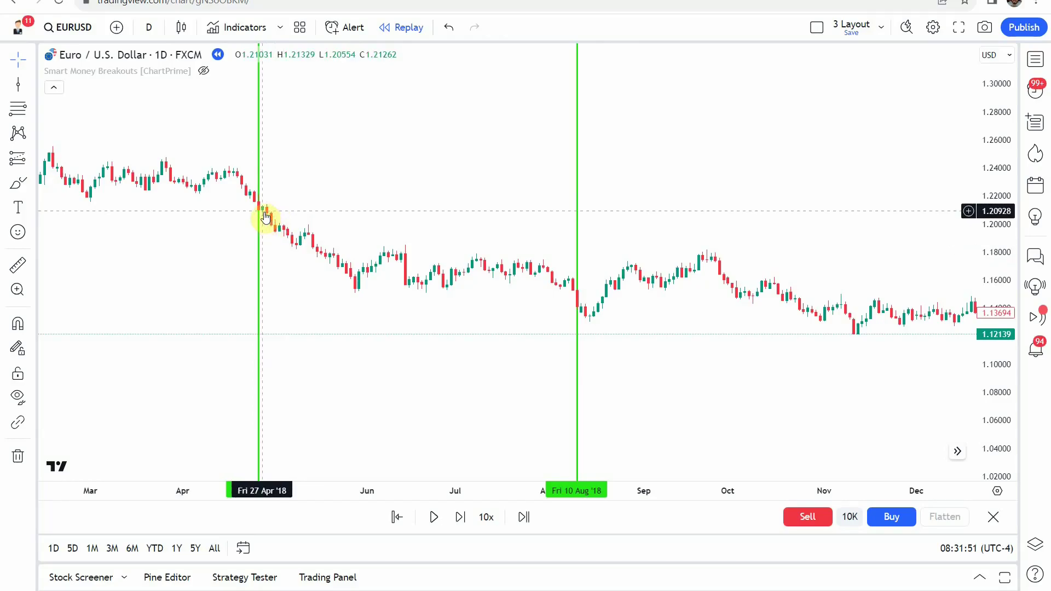
pyautogui.scroll(-2, 265, 279)
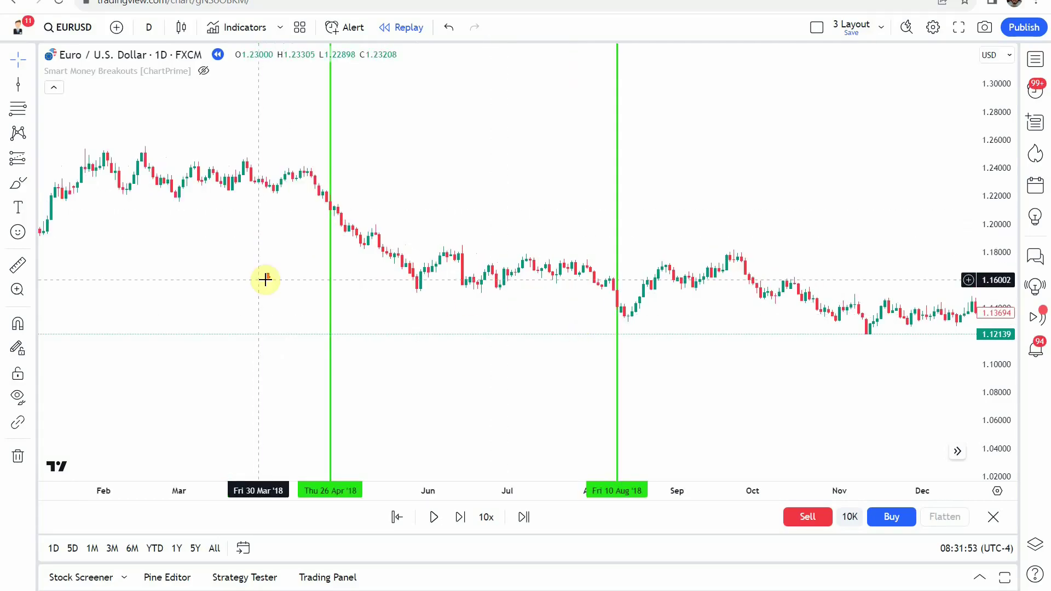
pyautogui.scroll(1, 513, 317)
pyautogui.scroll(2, 493, 312)
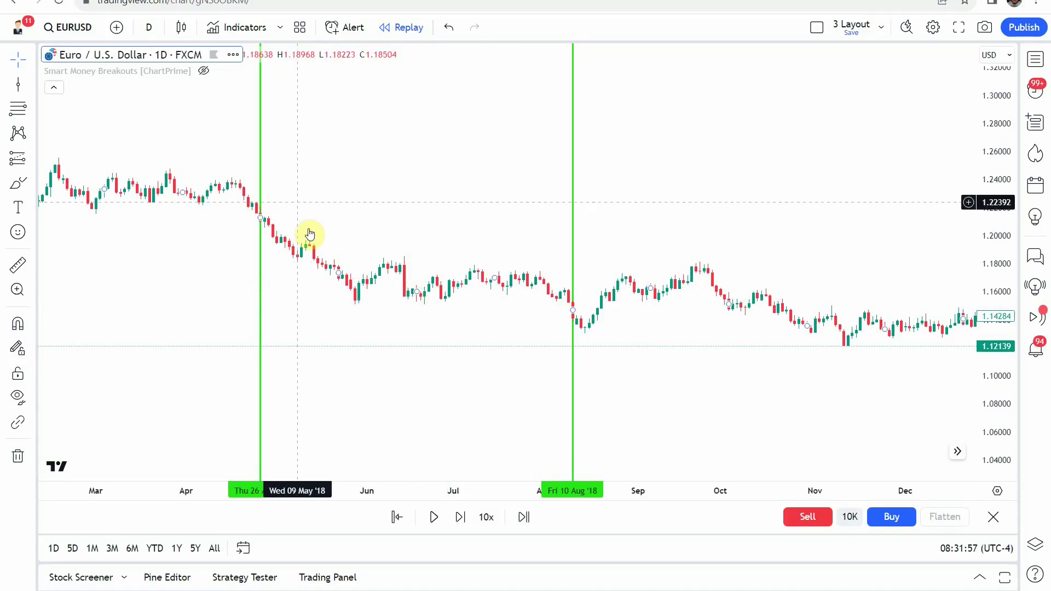
pyautogui.moveTo(441, 229); pyautogui.dragTo(474, 214)
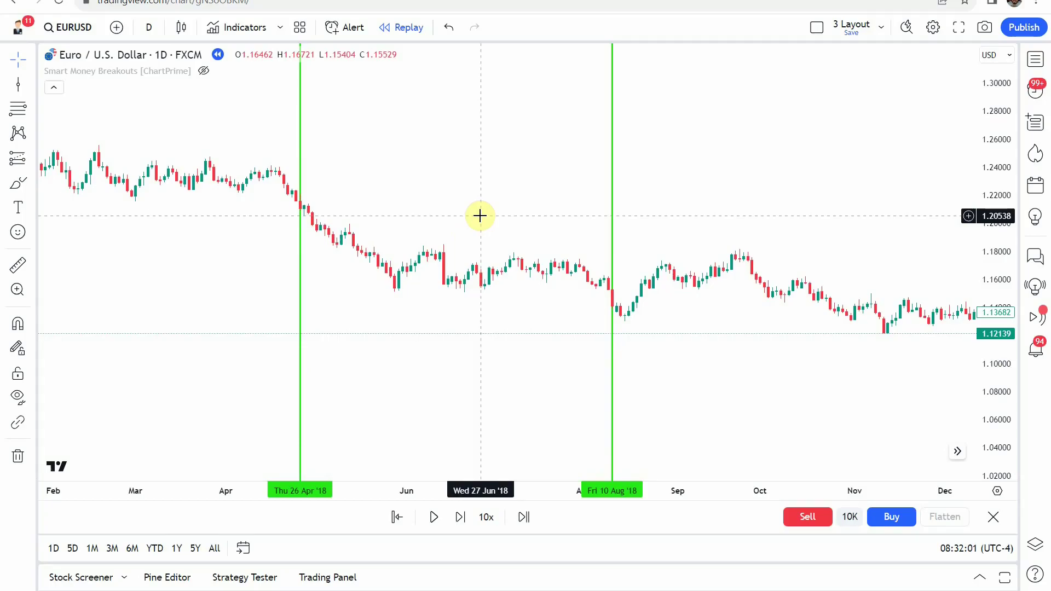
pyautogui.moveTo(480, 215)
pyautogui.mouseDown()
pyautogui.moveTo(500, 249)
pyautogui.moveTo(481, 241)
pyautogui.moveTo(499, 211)
pyautogui.mouseUp()
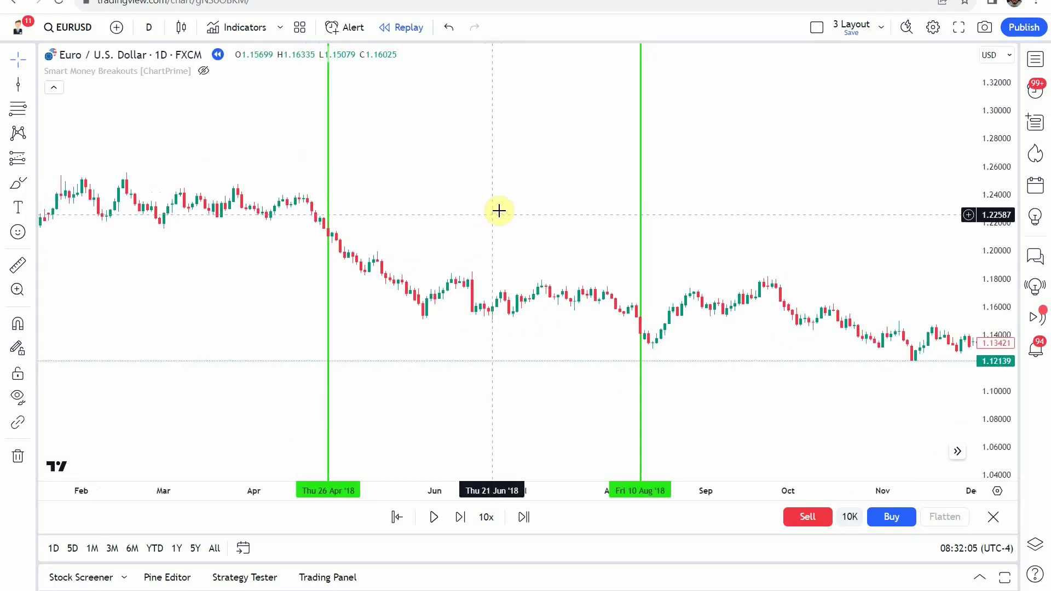